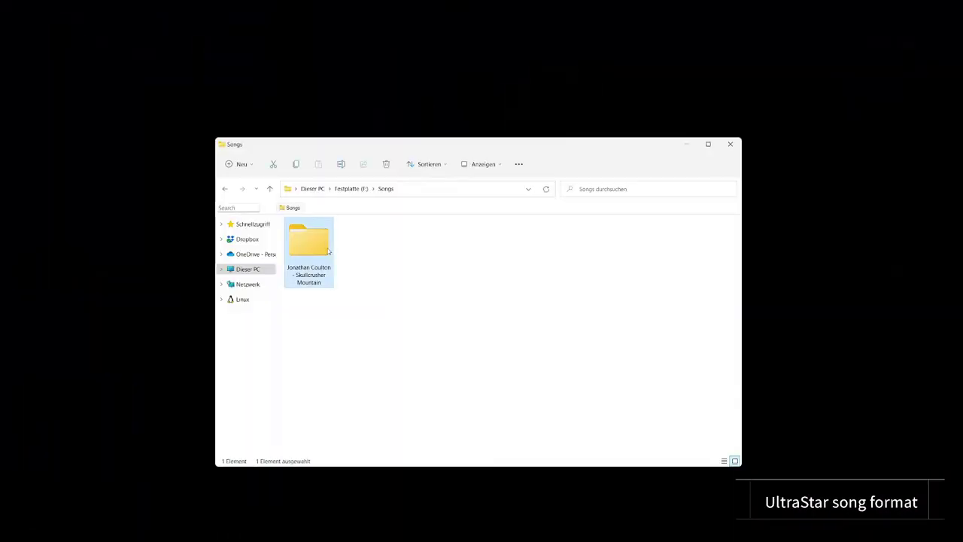
Step: Open the Skullcrusher Mountain song folder and examine song.txt's note lines and its MP3, BPM, GAP, COVER and BACKGROUND tags
double_click(327, 250)
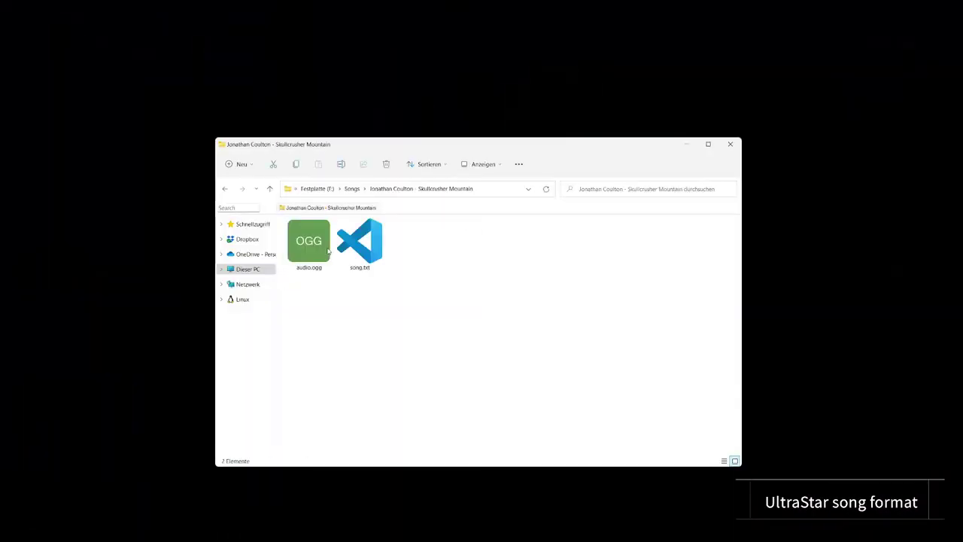
click(313, 258)
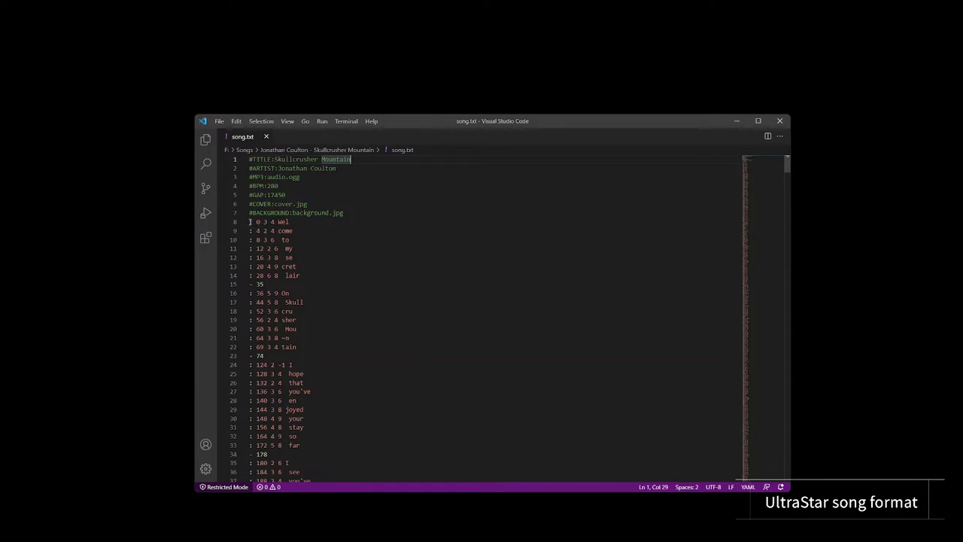
drag(250, 221, 354, 445)
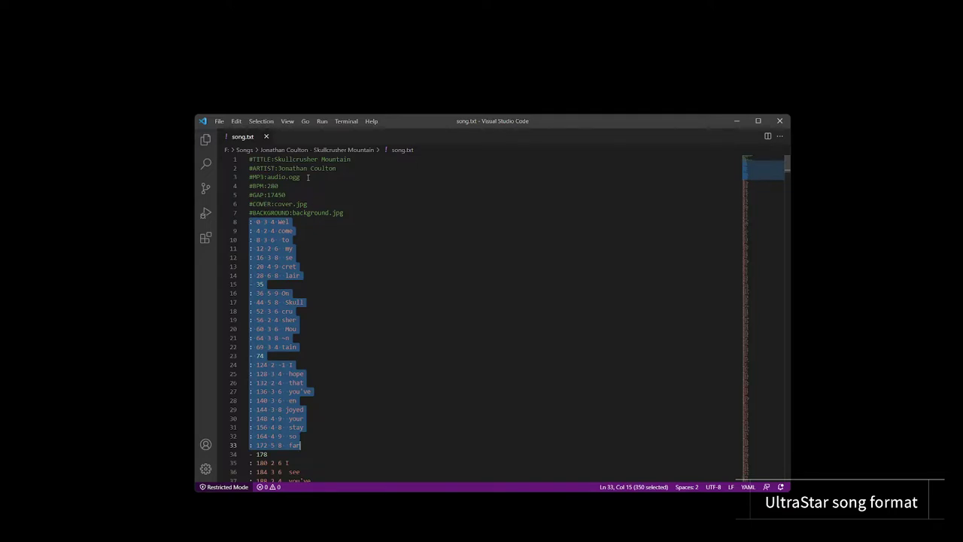
drag(308, 178, 247, 177)
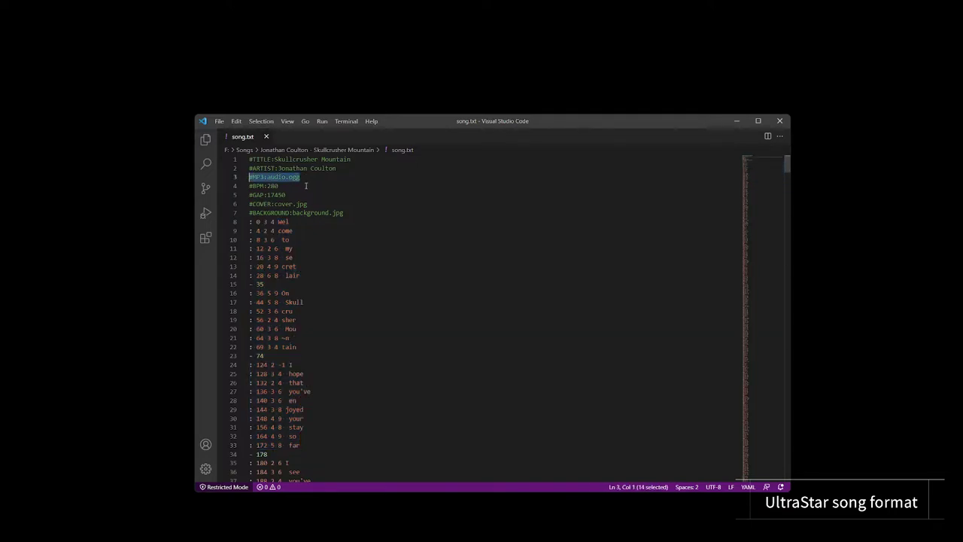
drag(306, 185, 248, 185)
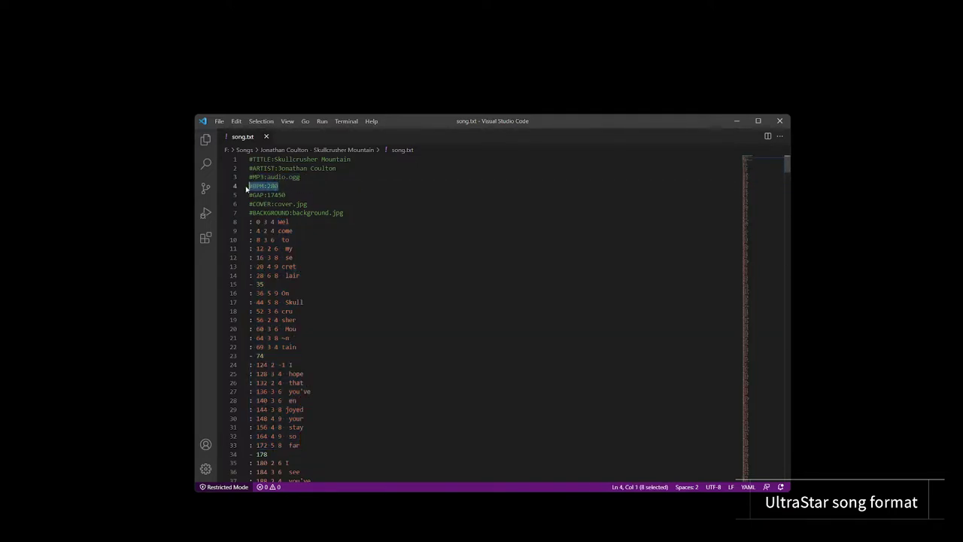
drag(302, 195, 249, 194)
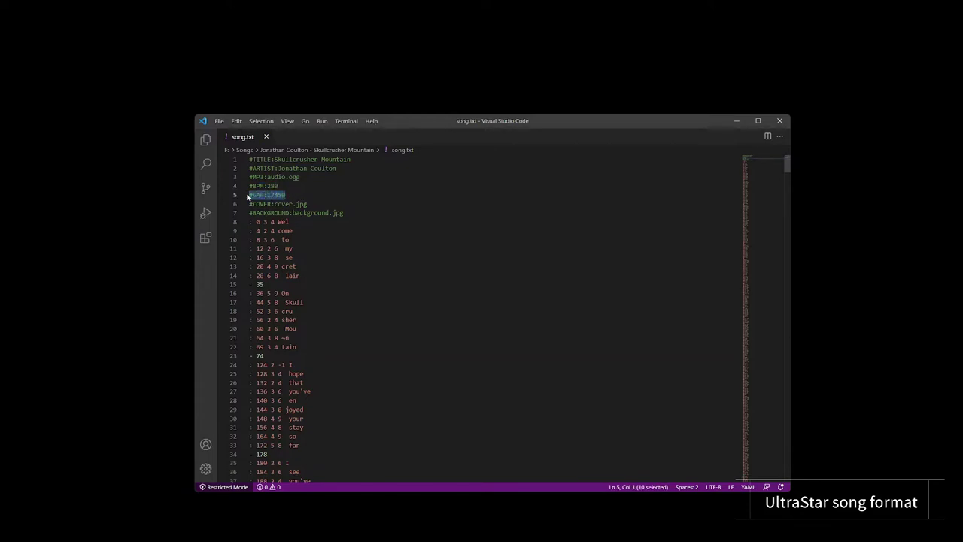
drag(357, 213, 263, 203)
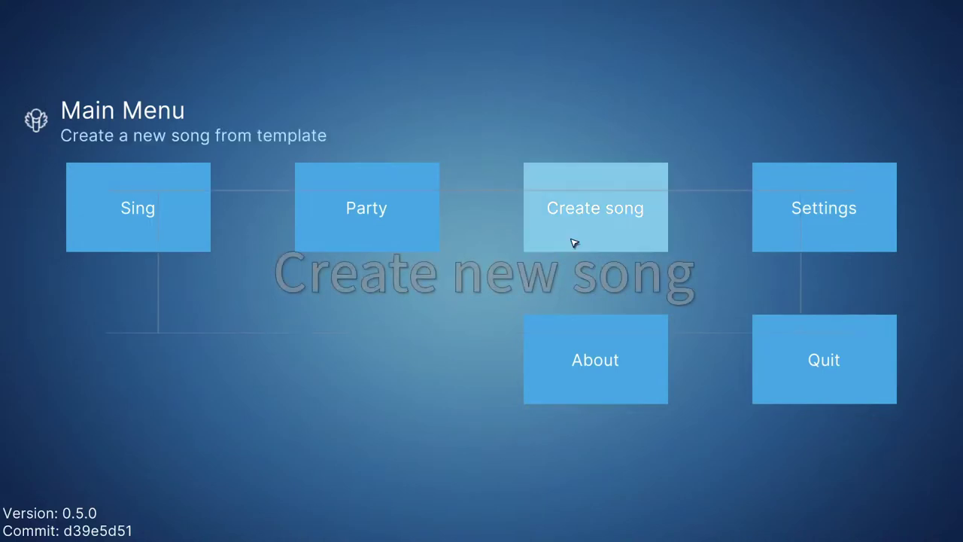
Step: Create a new song with artist Jonathan Coulton and title Skullcrusher Mountain, including a cover and background but no video
click(574, 242)
click(461, 160)
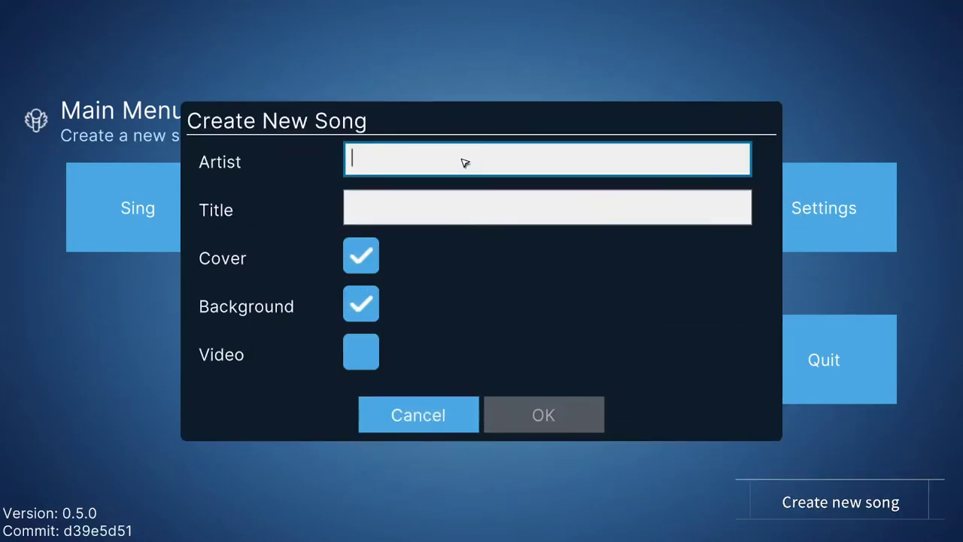
key(super+v)
click(223, 181)
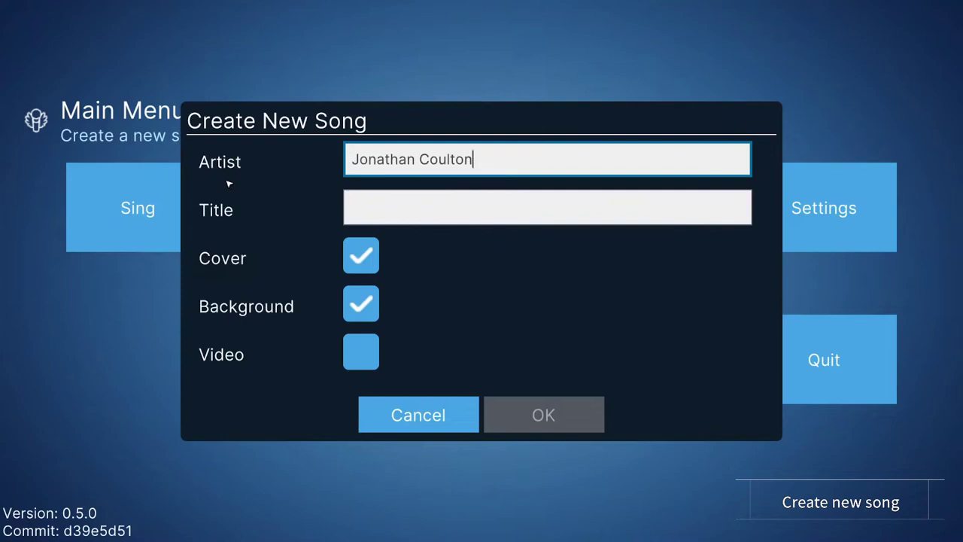
click(379, 210)
key(super+v)
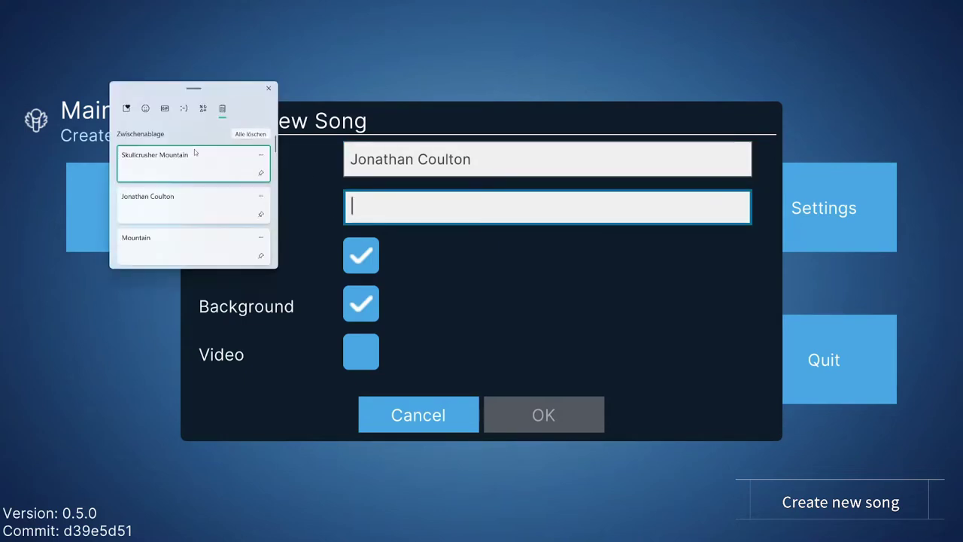
click(199, 155)
click(516, 424)
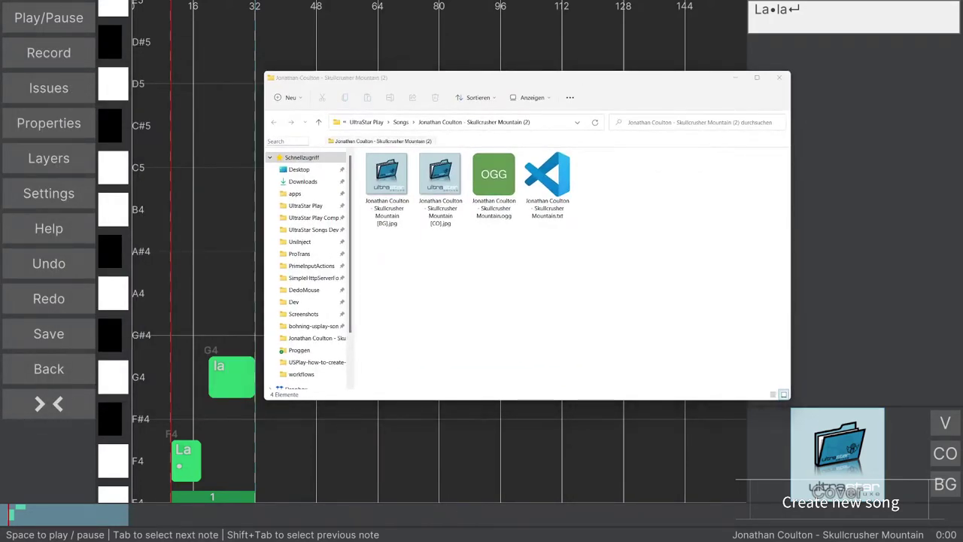
Step: Replace the template cover, background and audio files in the new song's folder with the three downloaded files and return to the song editor
drag(0, 218, 409, 225)
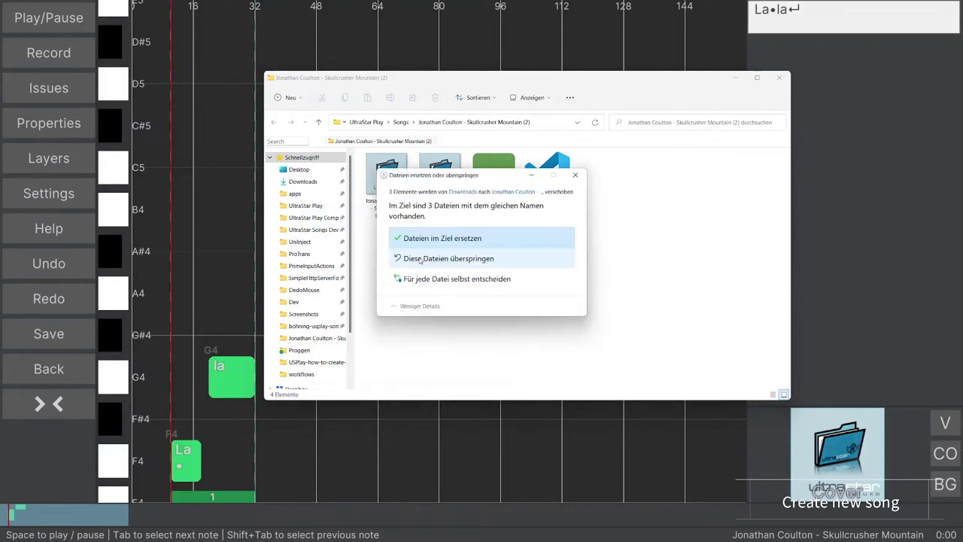
click(420, 239)
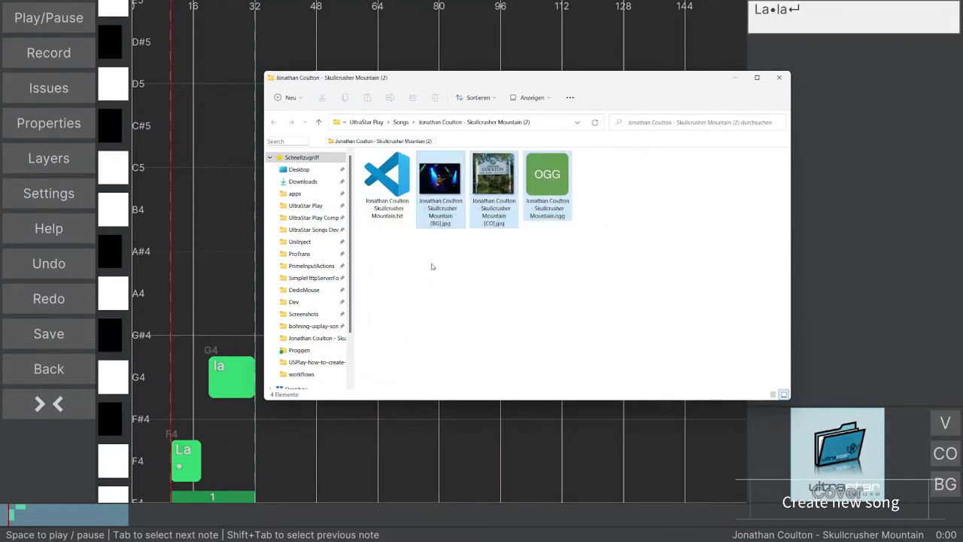
drag(430, 264, 497, 284)
click(422, 39)
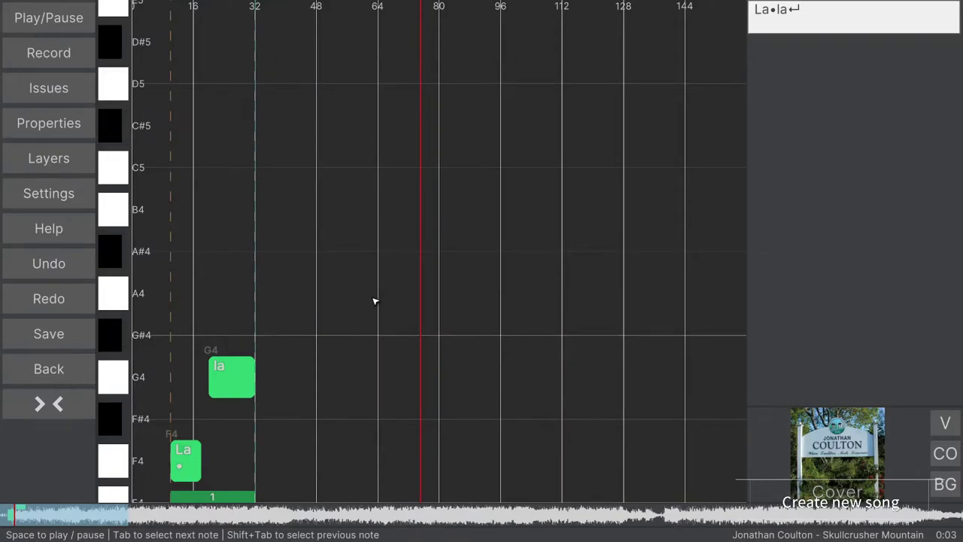
Step: Collapse the sidebar labels and set the song's gap to the playback position at about 0:17
click(71, 404)
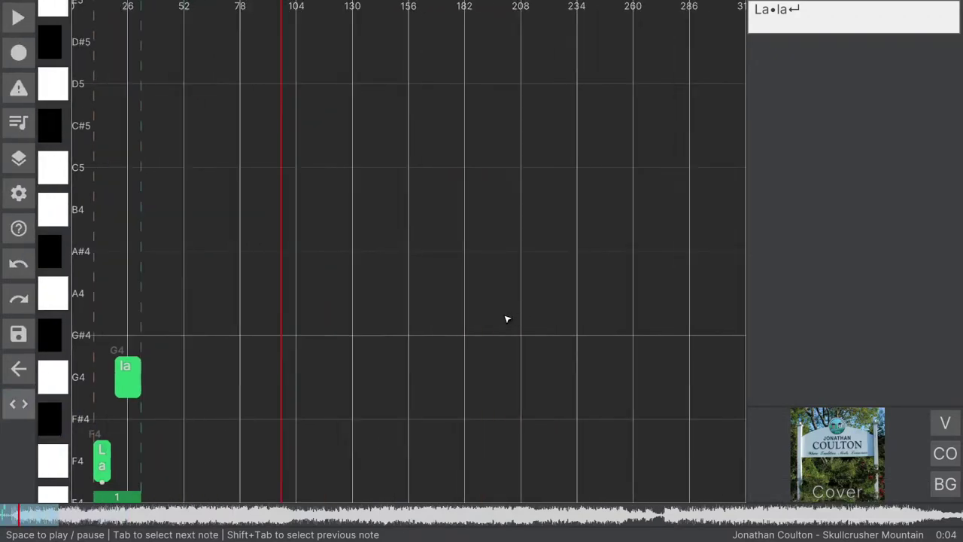
scroll(505, 318, down, 4)
click(547, 298)
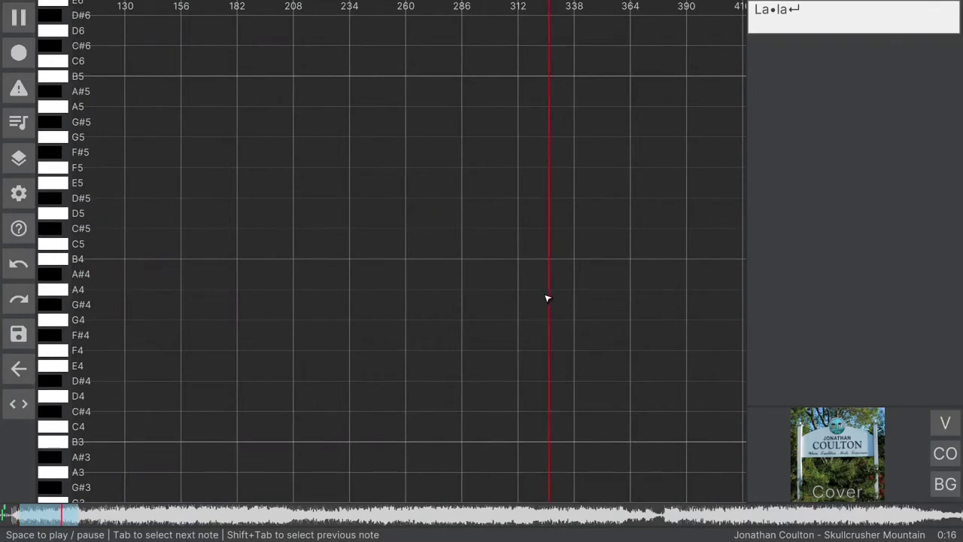
right_click(610, 295)
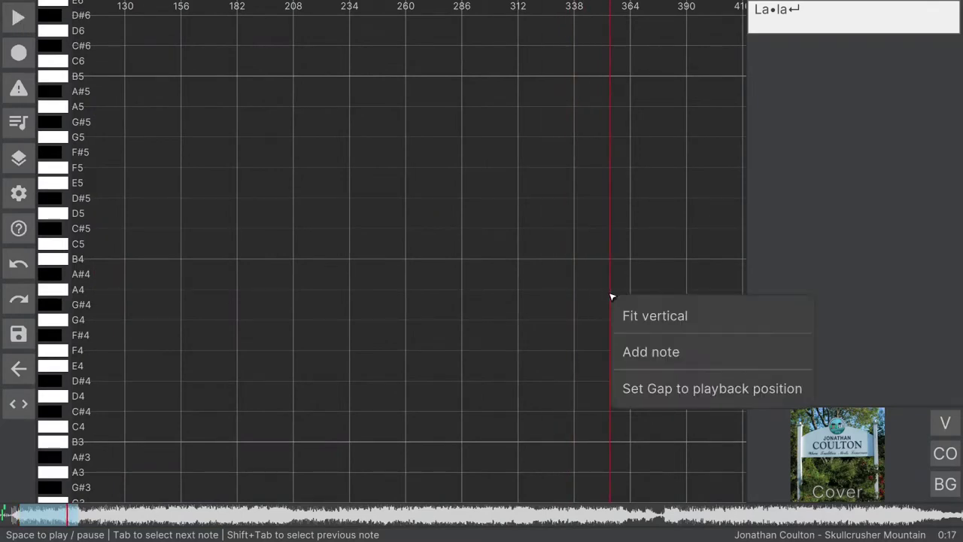
click(649, 388)
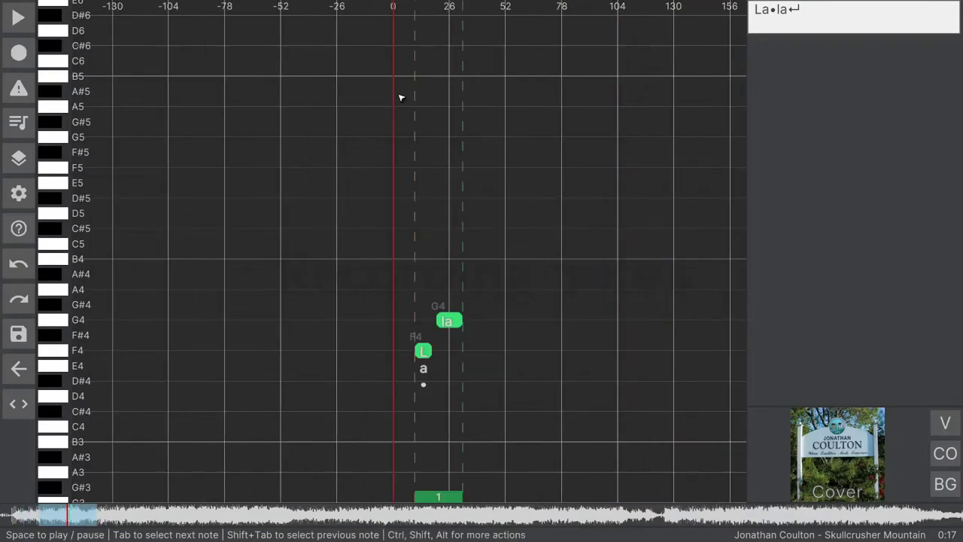
Step: Set the recording source to KeyboardButton and slow the music playback to near the minimum speed
click(16, 194)
click(230, 405)
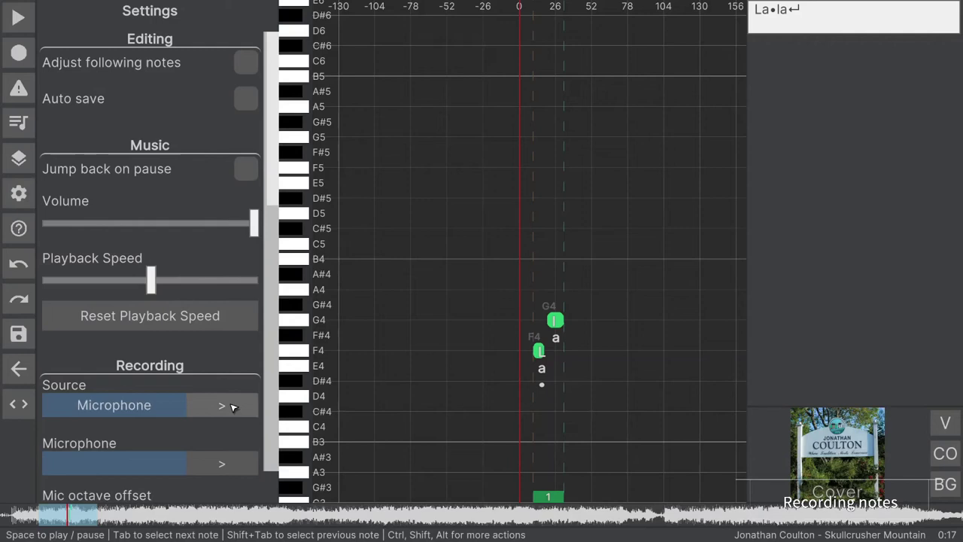
click(230, 405)
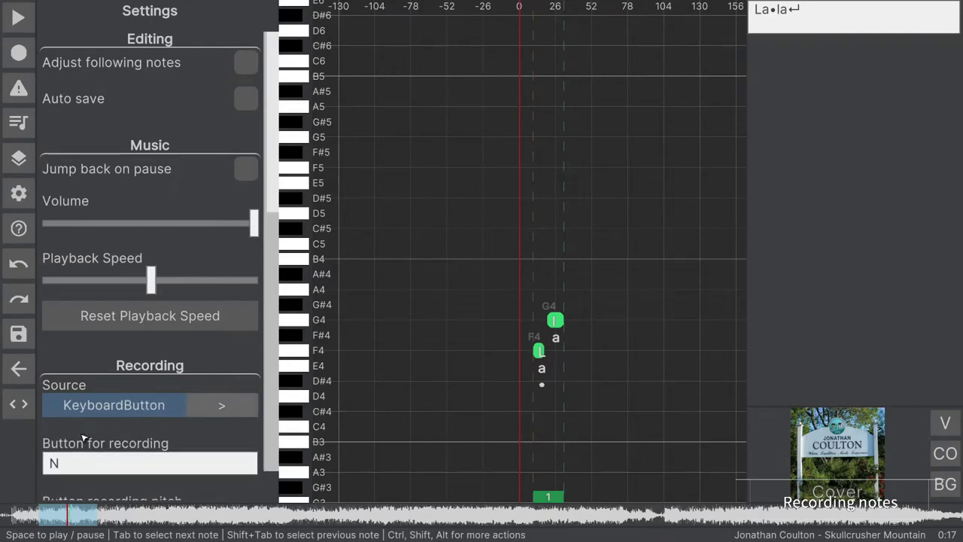
drag(151, 291, 72, 288)
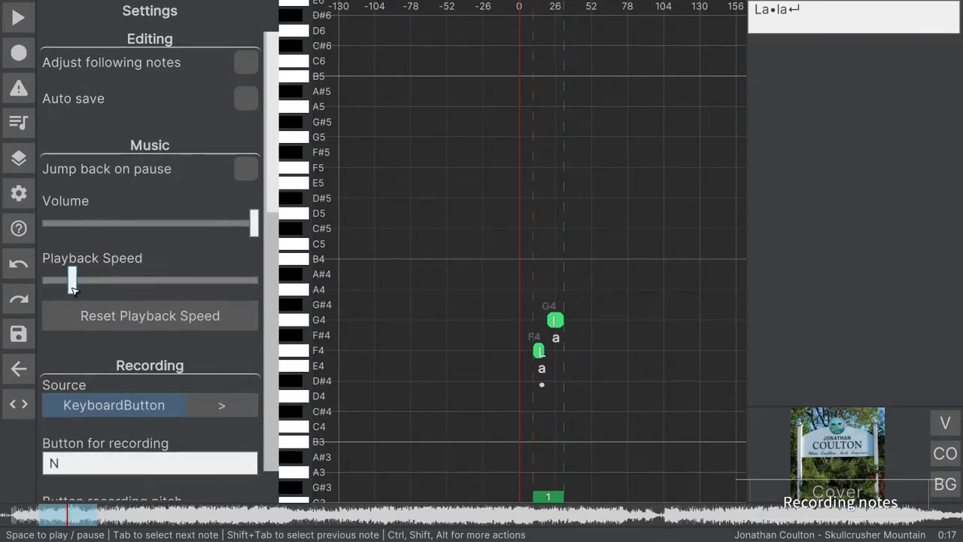
Step: Record button notes for the opening vocals from the gap position, pausing playback at about 0:22
click(20, 53)
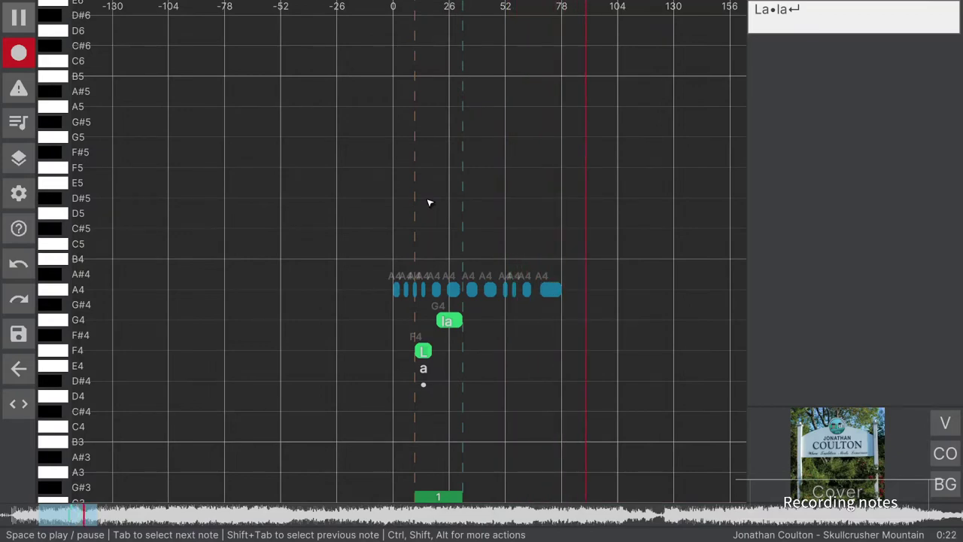
key(space)
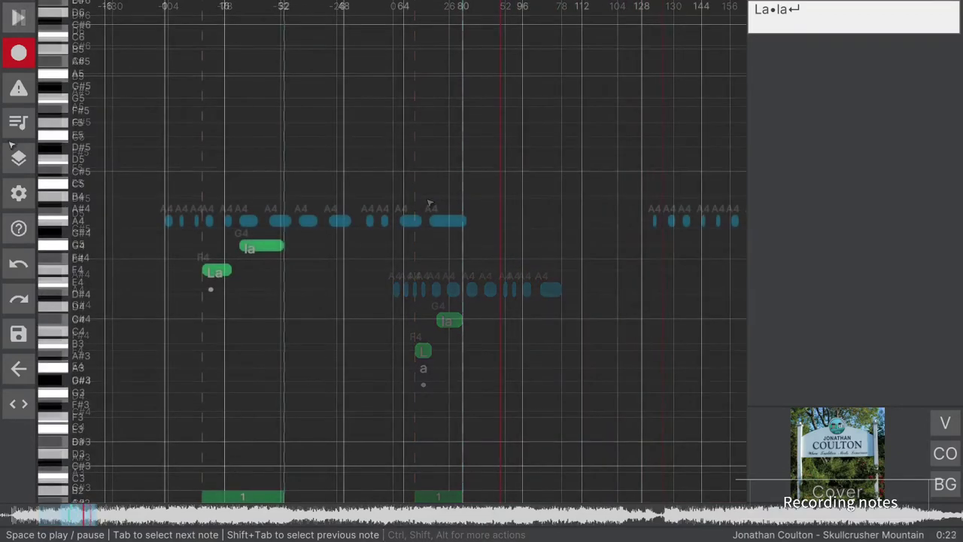
Step: Hide the ButtonRecording note layer, show it again and close the layer list
click(19, 157)
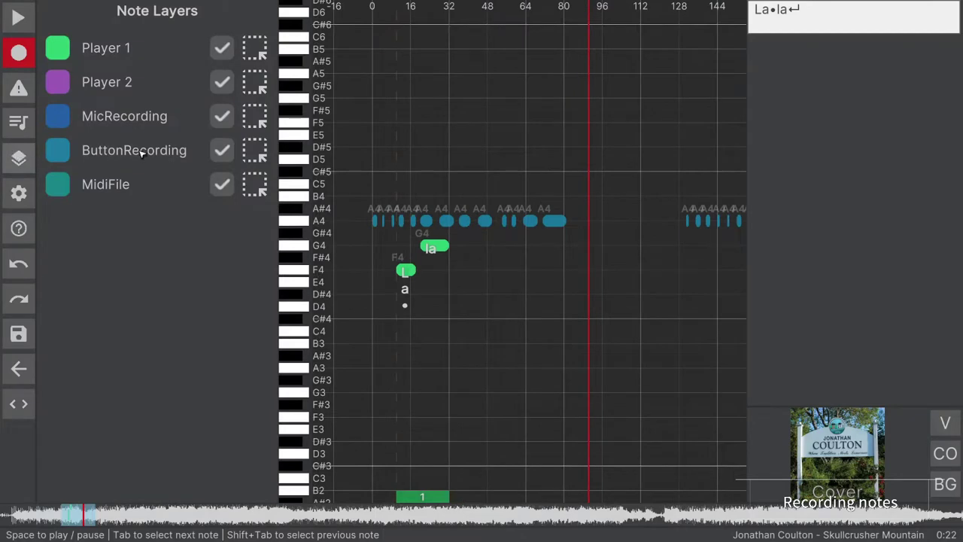
click(222, 149)
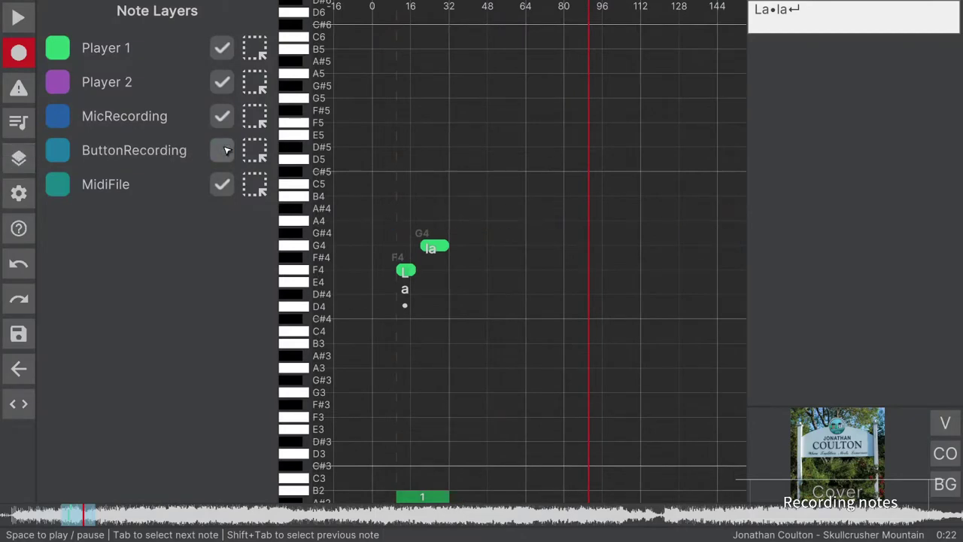
click(223, 149)
click(21, 165)
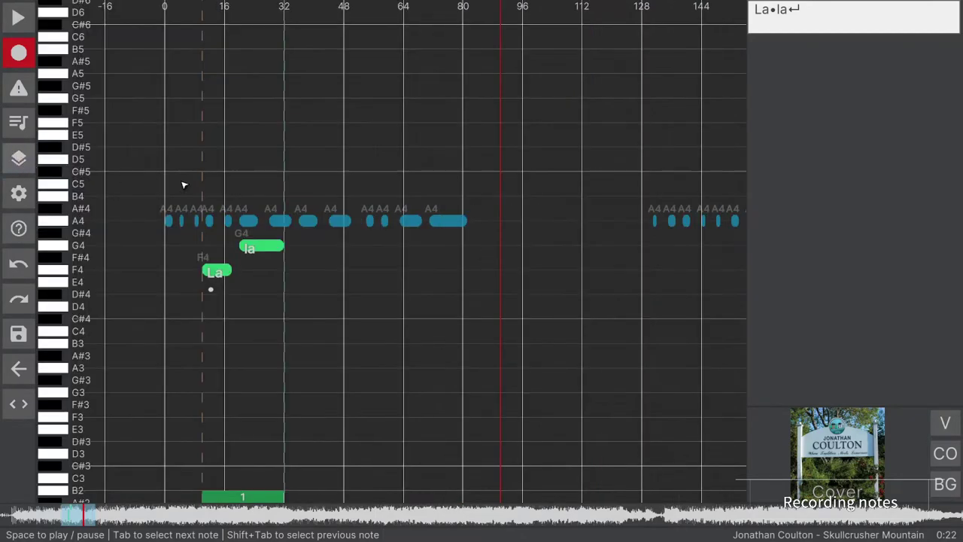
Step: Assign the recorded notes between about beats 131 and 170 to player 1
drag(589, 191, 703, 230)
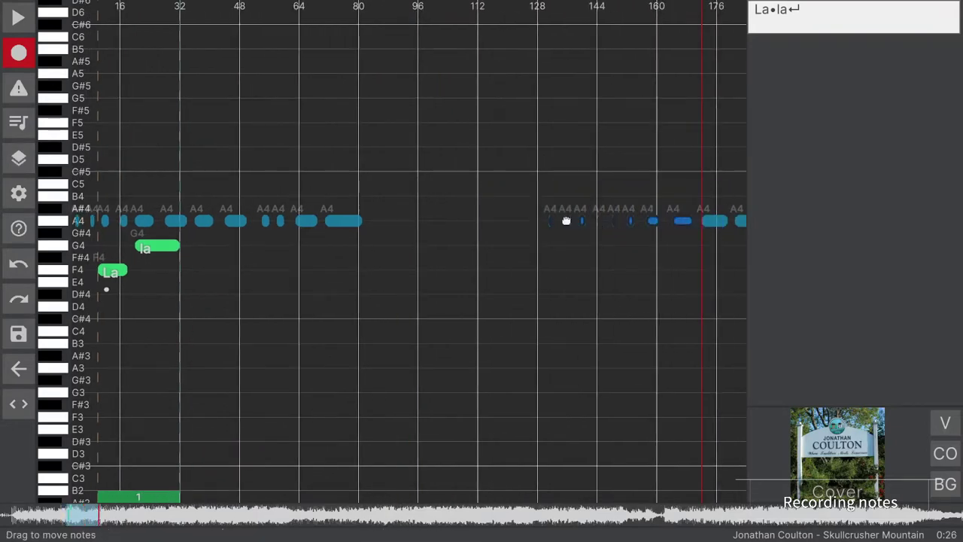
right_click(568, 220)
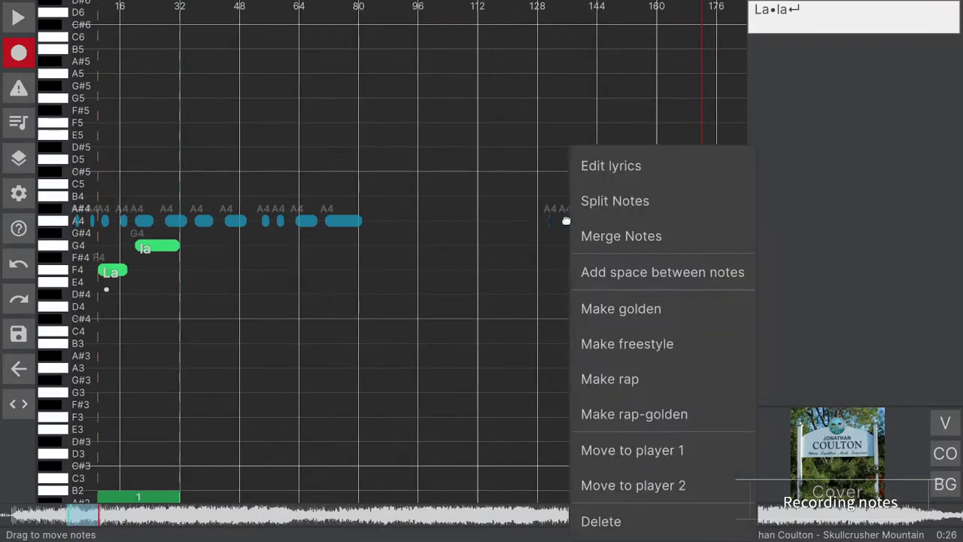
click(599, 449)
click(464, 349)
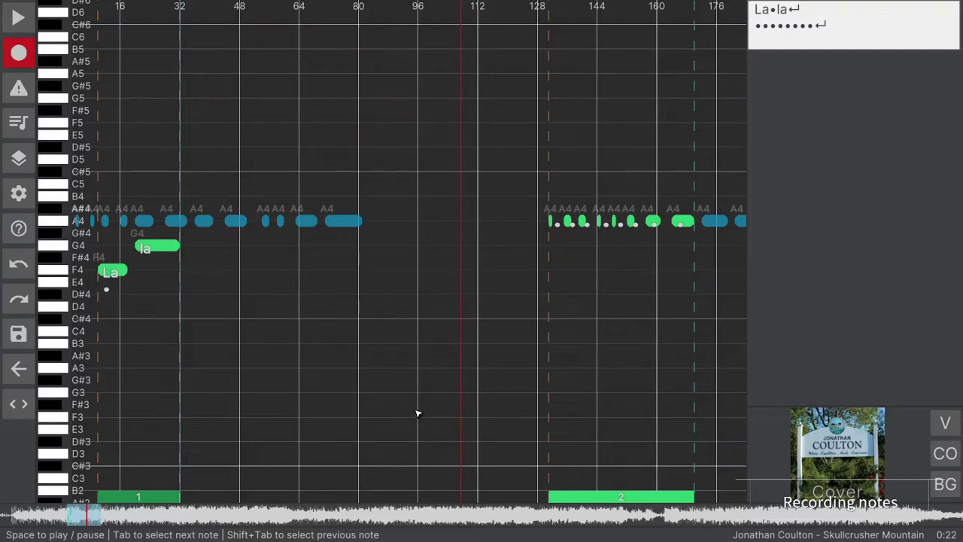
Step: Move the "la" note to the next sentence and shift it to about beat 120, ahead of that sentence's other notes
right_click(158, 246)
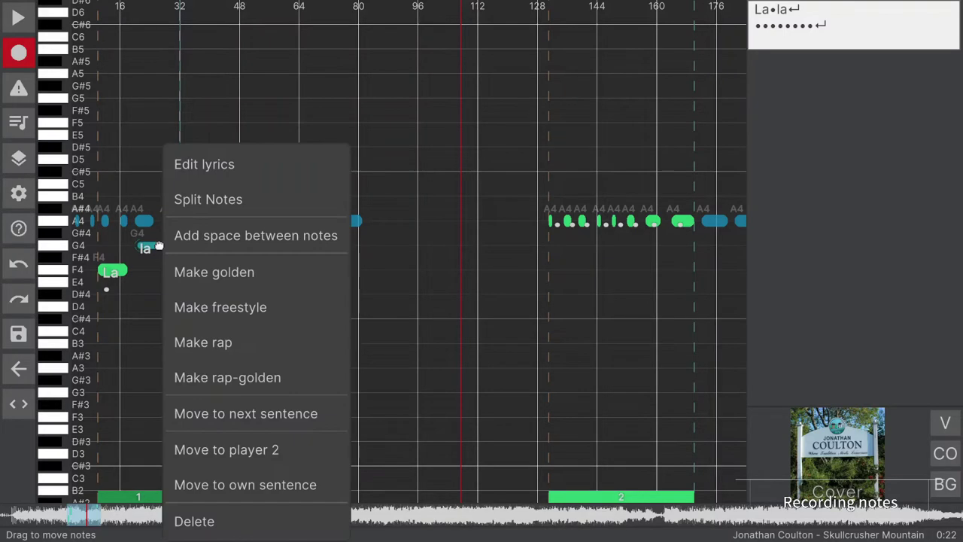
click(273, 420)
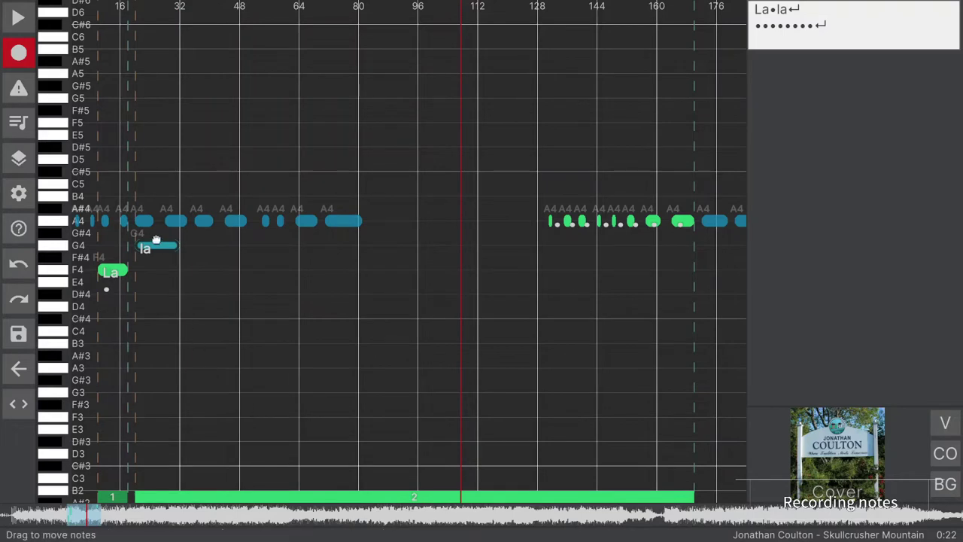
drag(154, 244, 520, 248)
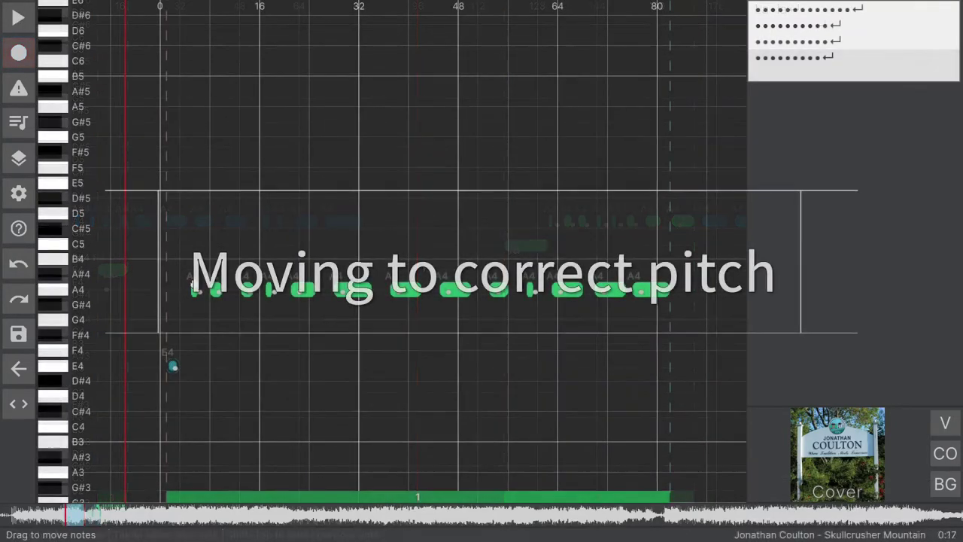
Step: Lower the first sentence's second note to E4, its third and fourth to F#4, and its fifth and seventh to G#4
drag(216, 289, 216, 335)
drag(247, 290, 248, 335)
drag(268, 288, 270, 305)
drag(348, 290, 348, 305)
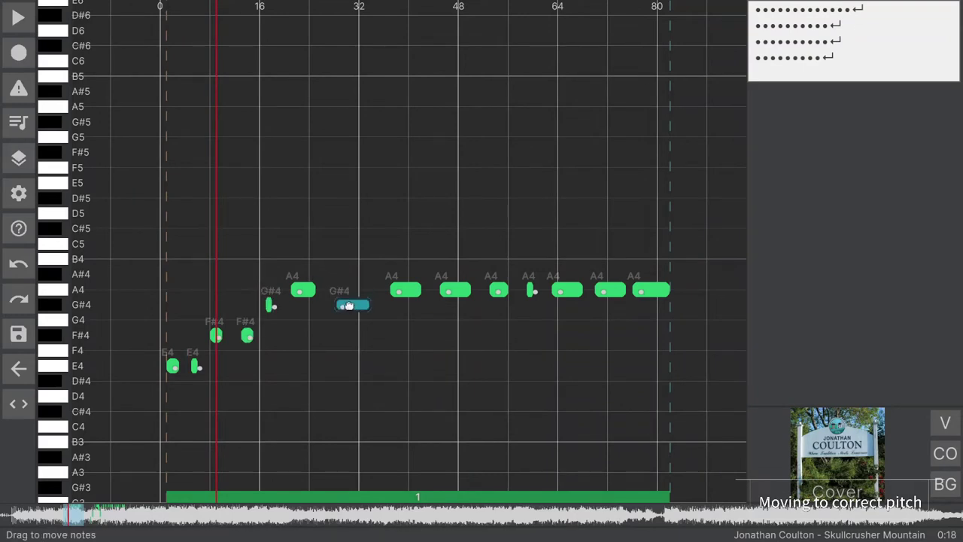
Step: Lower the first sentence's ninth and thirteenth notes to G#4, tenth and twelfth to F#4, and eleventh and fourteenth to E4
drag(455, 290, 500, 332)
drag(531, 290, 531, 367)
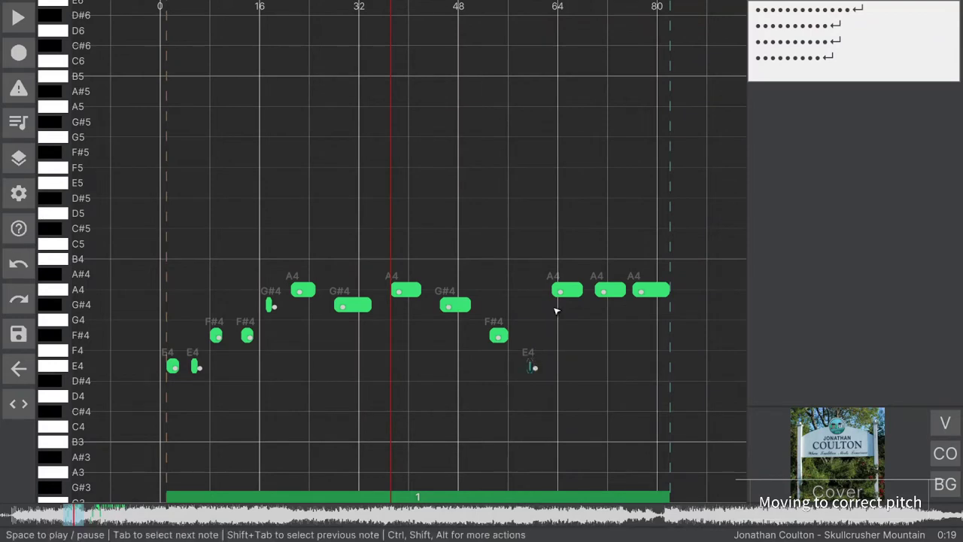
drag(564, 290, 564, 336)
drag(607, 291, 640, 366)
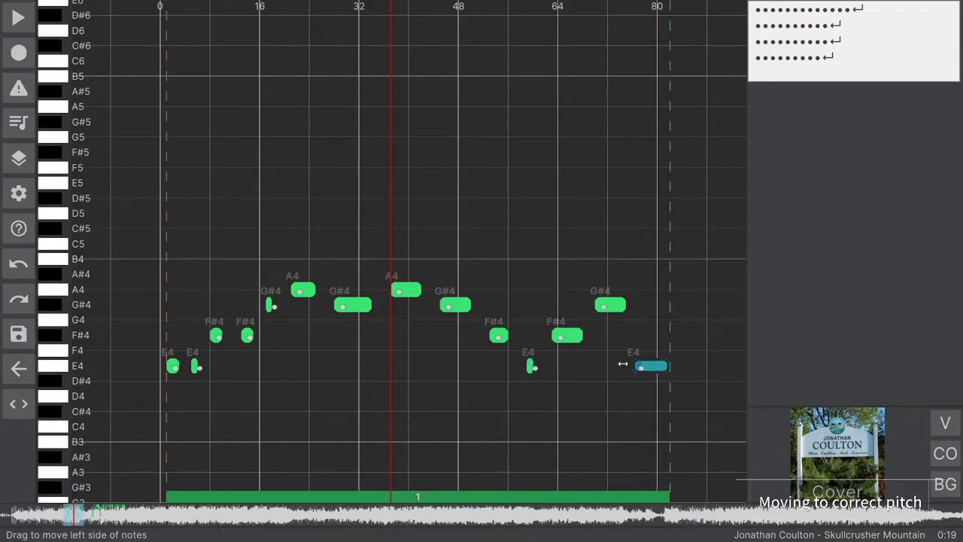
Step: Enable playing MIDI sounds in the editor settings and play the song from just before the first sentence
click(144, 293)
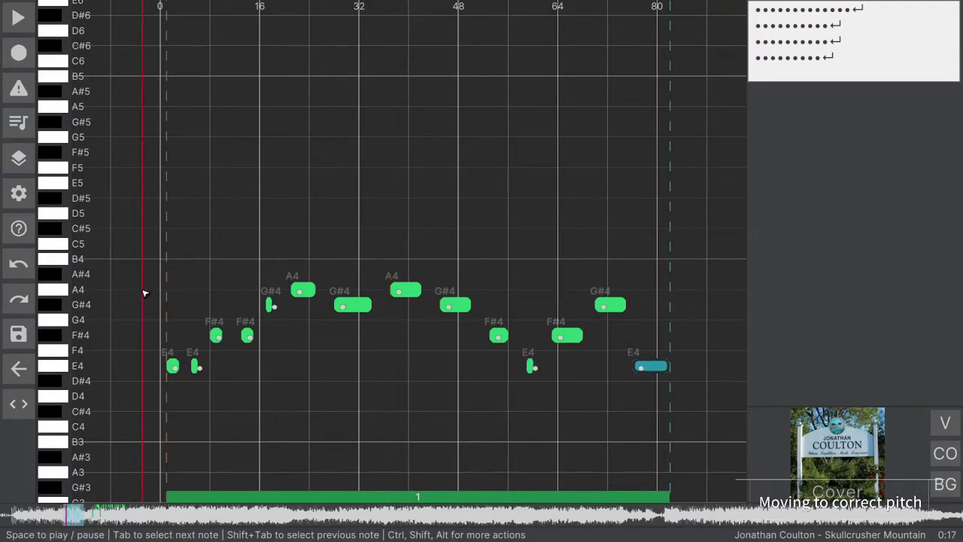
click(33, 195)
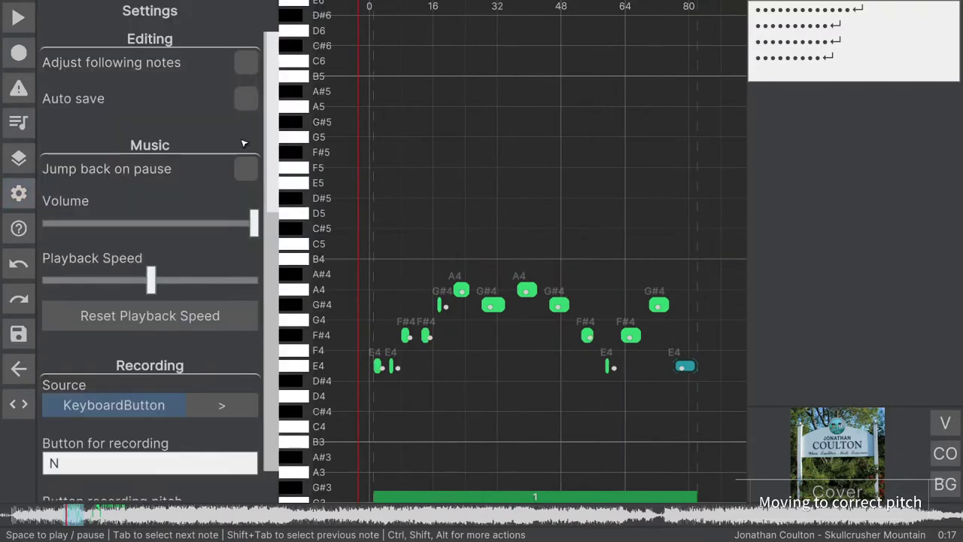
drag(276, 133, 272, 263)
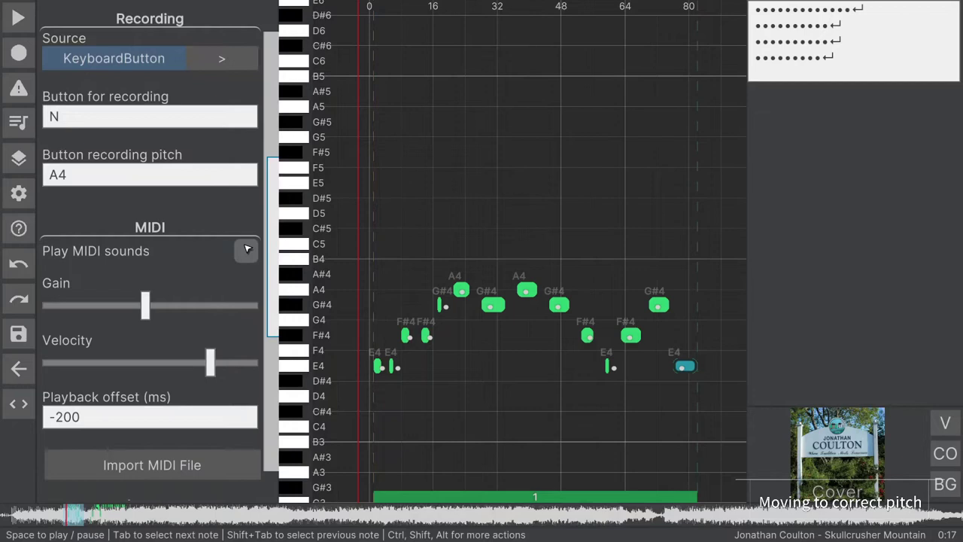
click(246, 249)
click(19, 193)
key(space)
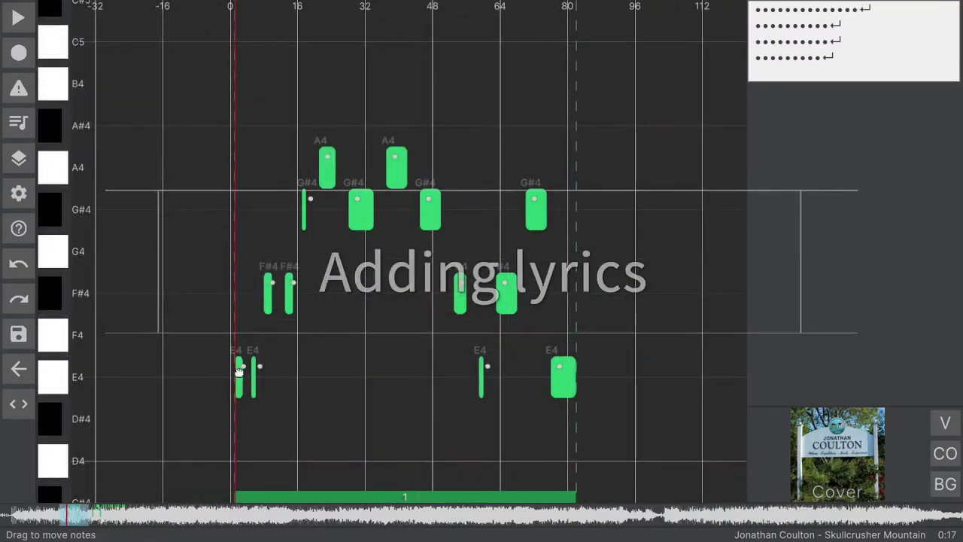
Step: Edit the lyrics of the first sentence's first four notes to "Wel", "come", "to" and "my"
right_click(238, 372)
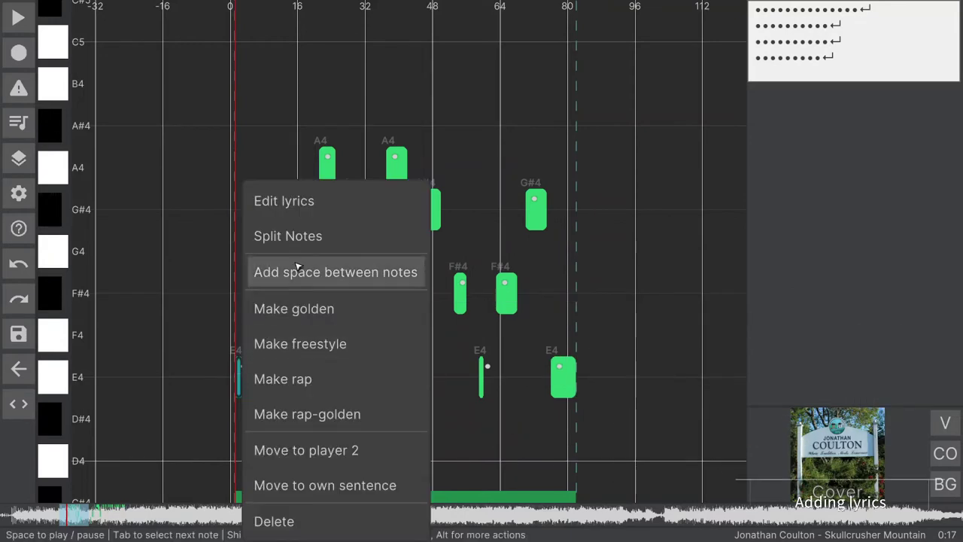
click(260, 202)
text(Wel)
key(Tab)
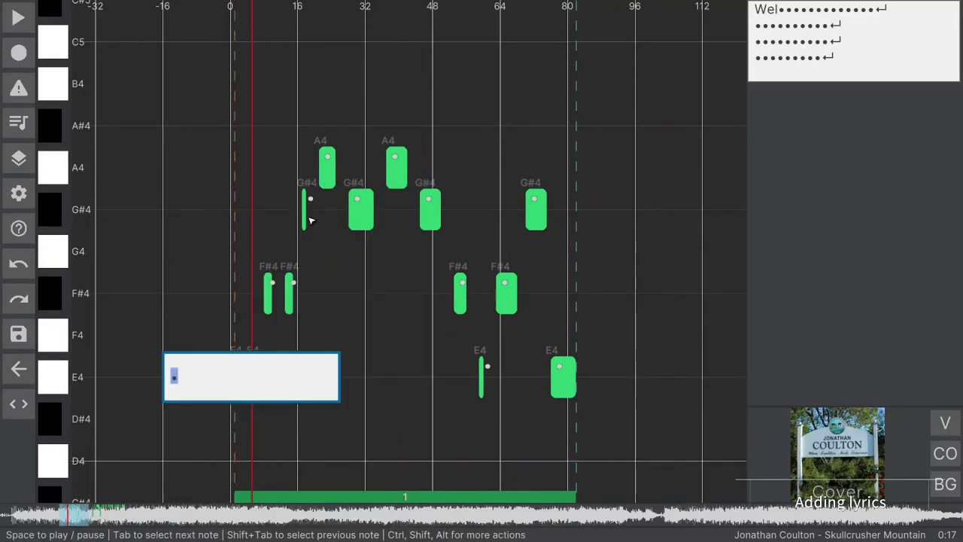
text(come)
key(Tab)
text(to)
key(Tab)
text(my se)
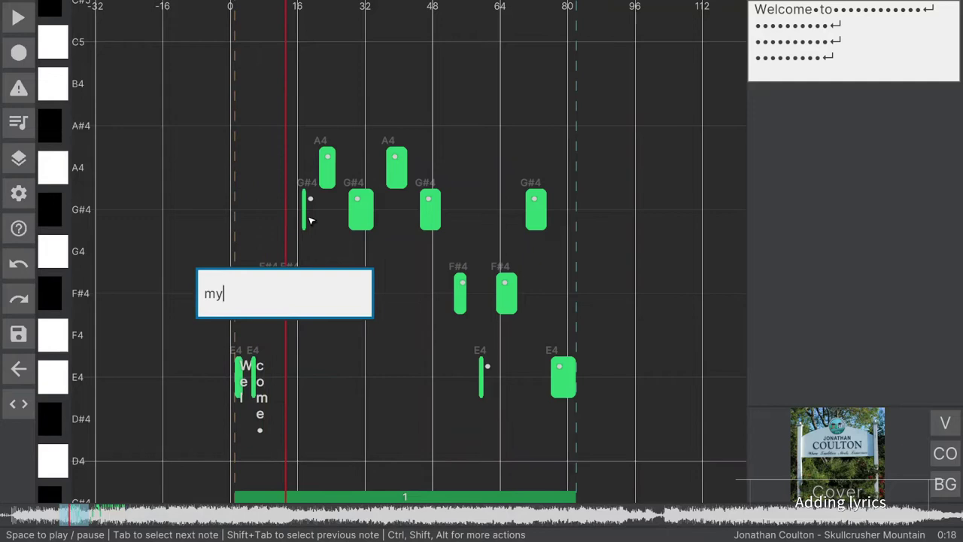
key(Tab)
Step: Enter the lyrics "se", "cret" and "lair" on the first sentence's fifth, sixth and seventh notes
text(se)
key(Tab)
text(cre)
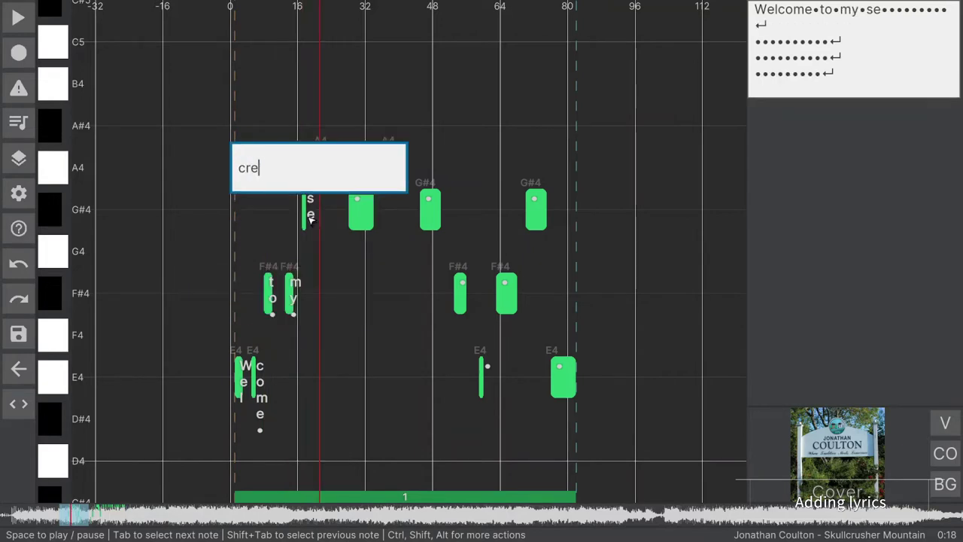
text(t)
key(Tab)
text(lair)
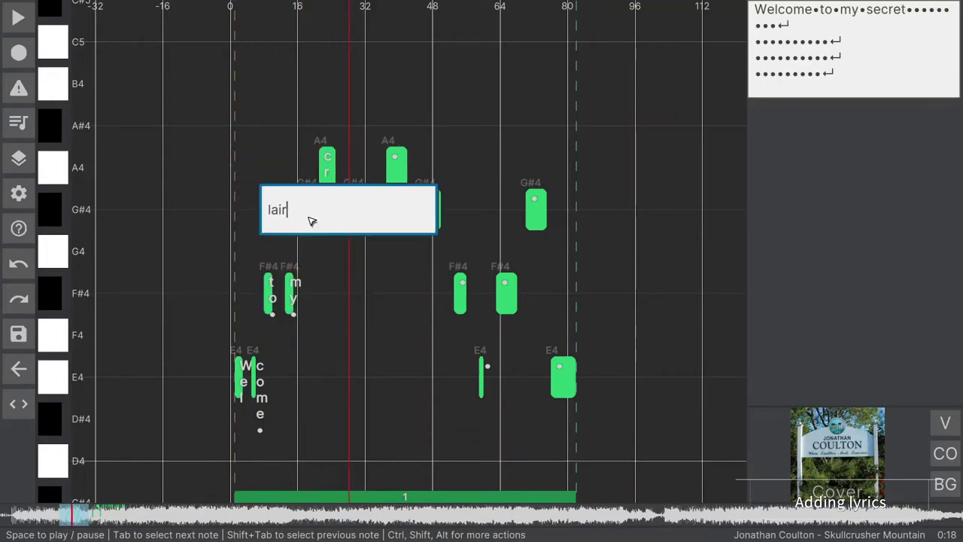
key(Tab)
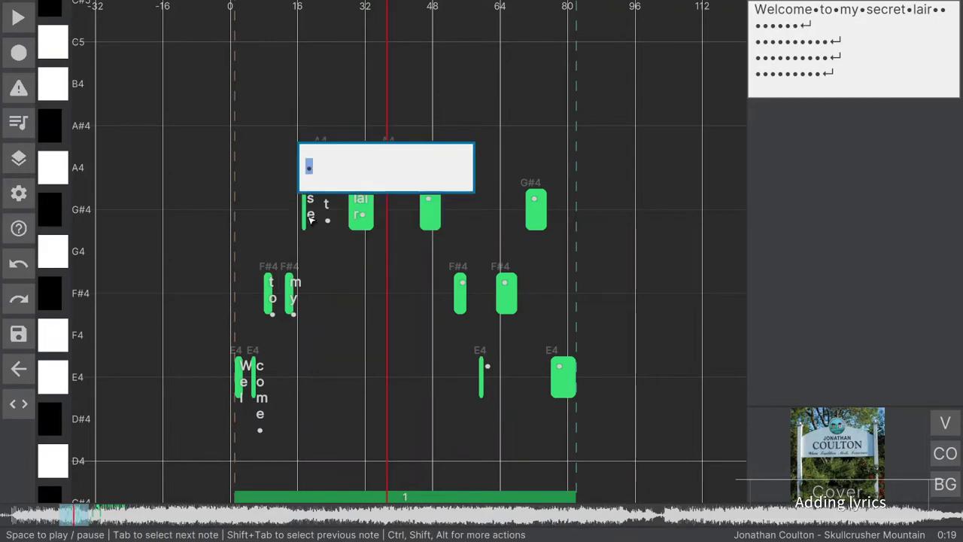
Step: Enter the lyrics "on", "Skull", "cru" and "sher" on the first sentence's eighth to eleventh notes
text(on)
key(Tab)
key(Tab)
text(cru)
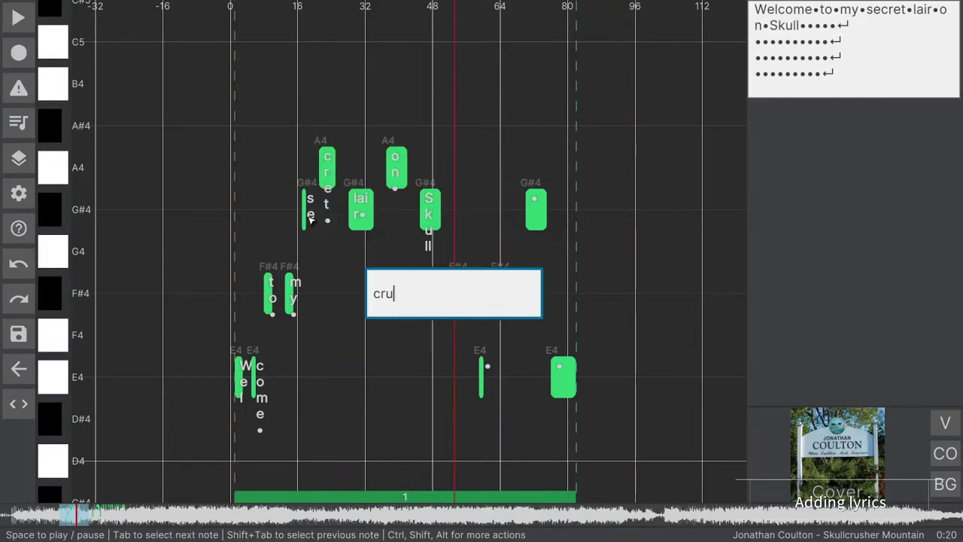
key(Tab)
text(sher)
key(Tab)
key(shift+Tab)
key(Tab)
Step: Enter the lyrics "Mou" and "~n" on the first sentence's twelfth and thirteenth notes
text(Mo)
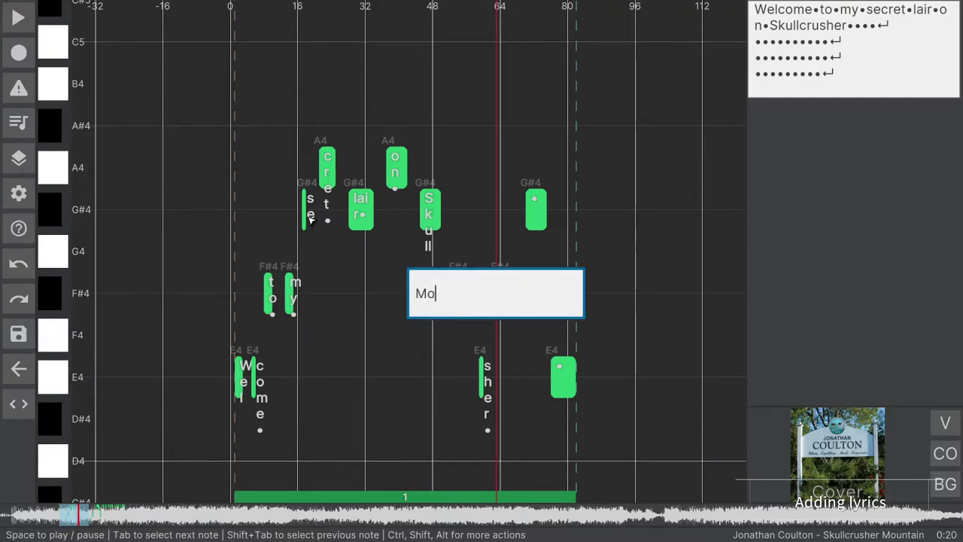
text(un)
key(BackSpace)
key(Tab)
text(~n)
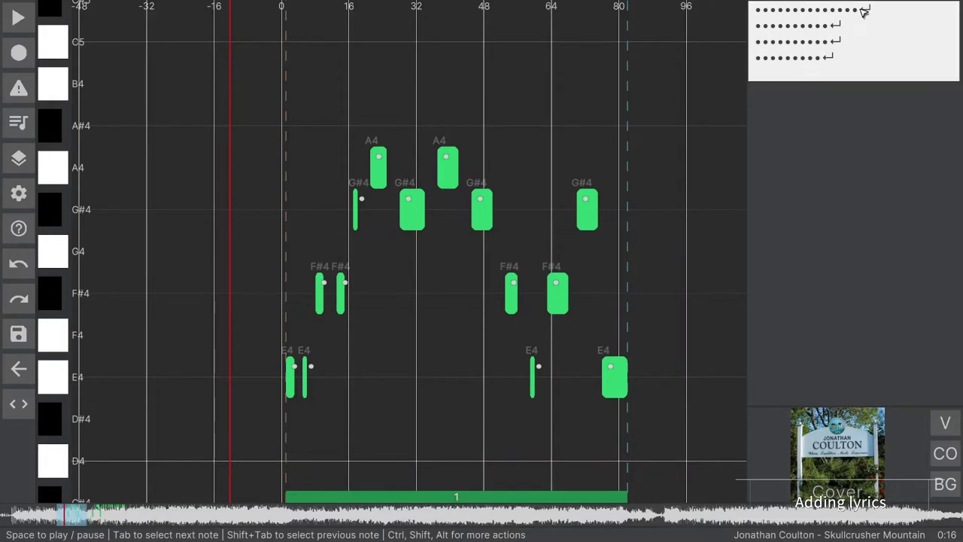
Step: Replace the first line in the lyrics area with "Wel;come to my se;cret lair on Skull;cru;sher Mou;~n;tain"
click(863, 12)
key(ctrl+a)
drag(857, 12, 761, 12)
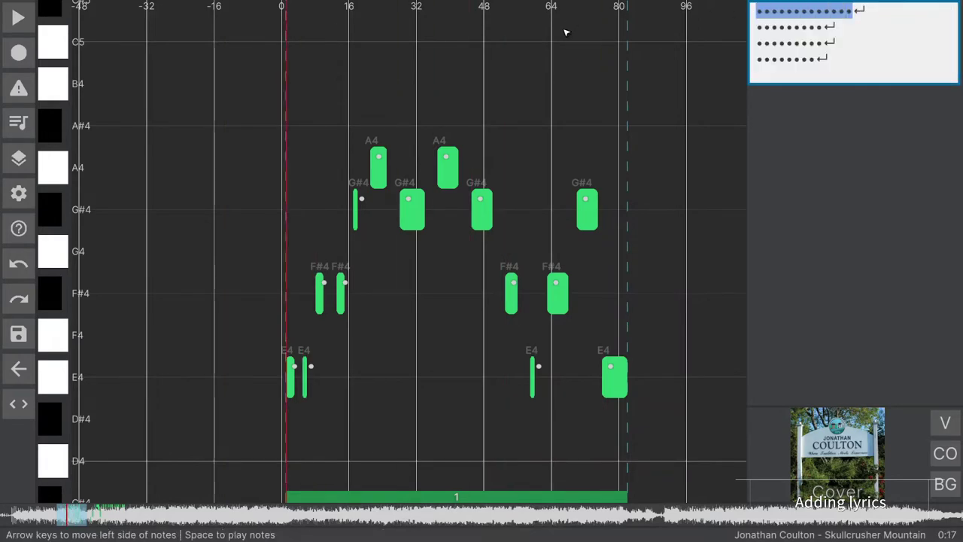
text(Wel;come to my se;cret lair on Skull;cru;sher Mou;~n;tain)
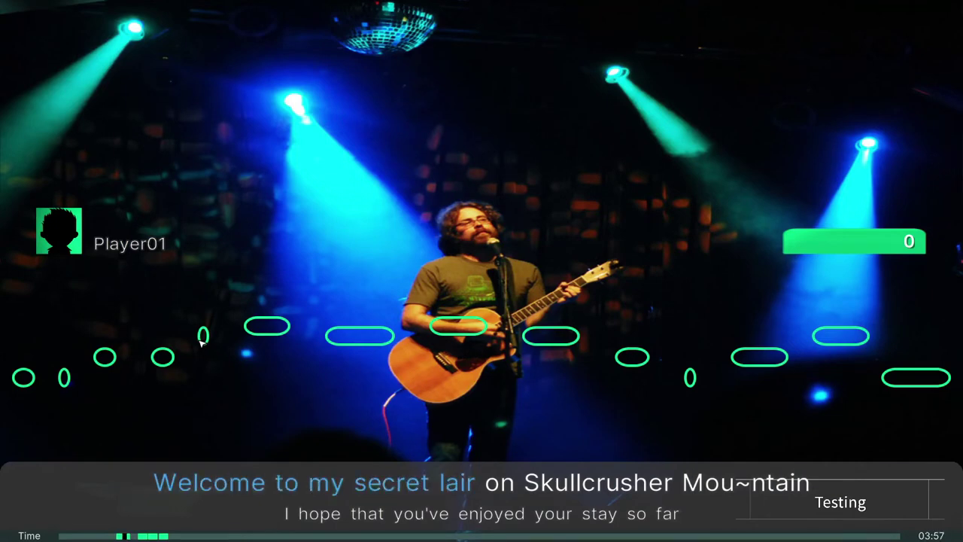
Step: Return from the singing test to the song editor and make the "~n" note golden
right_click(278, 259)
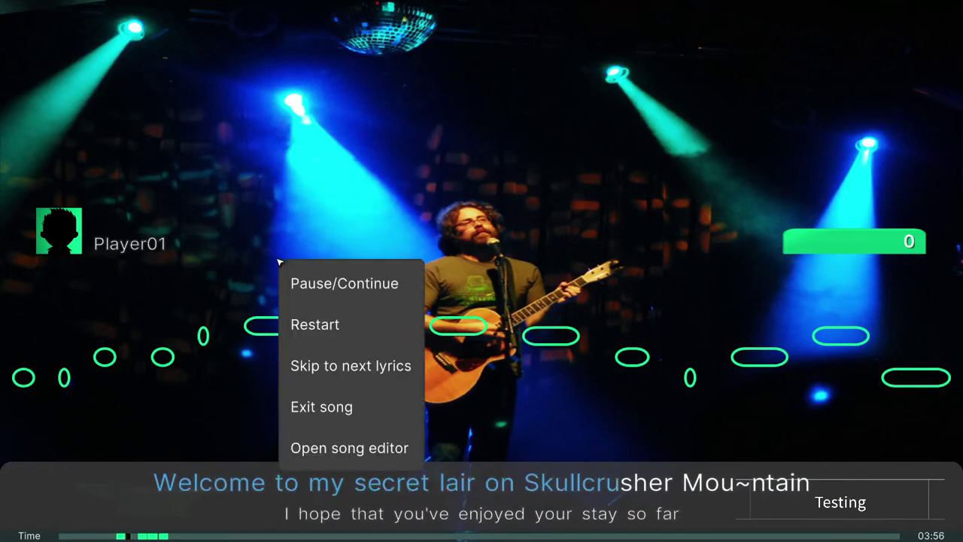
click(326, 445)
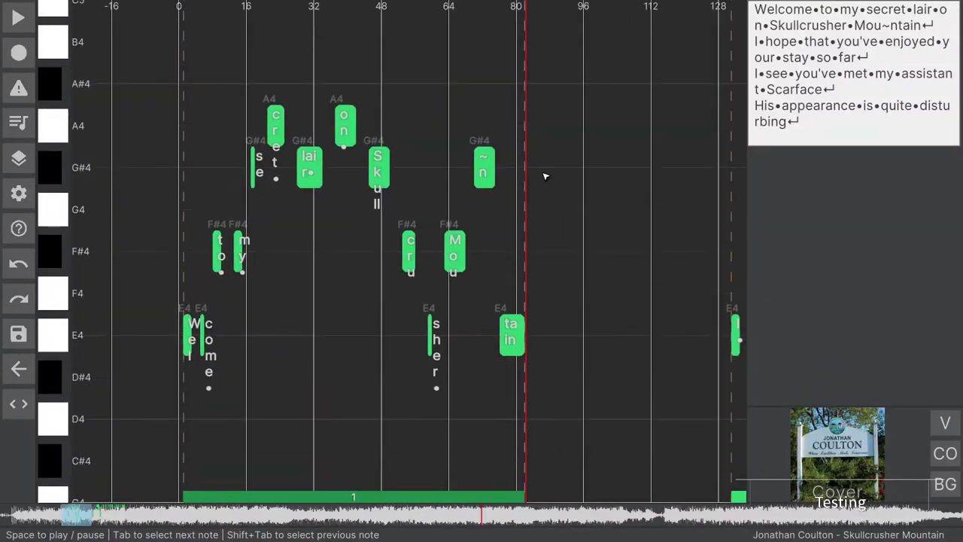
drag(516, 160, 454, 208)
right_click(487, 164)
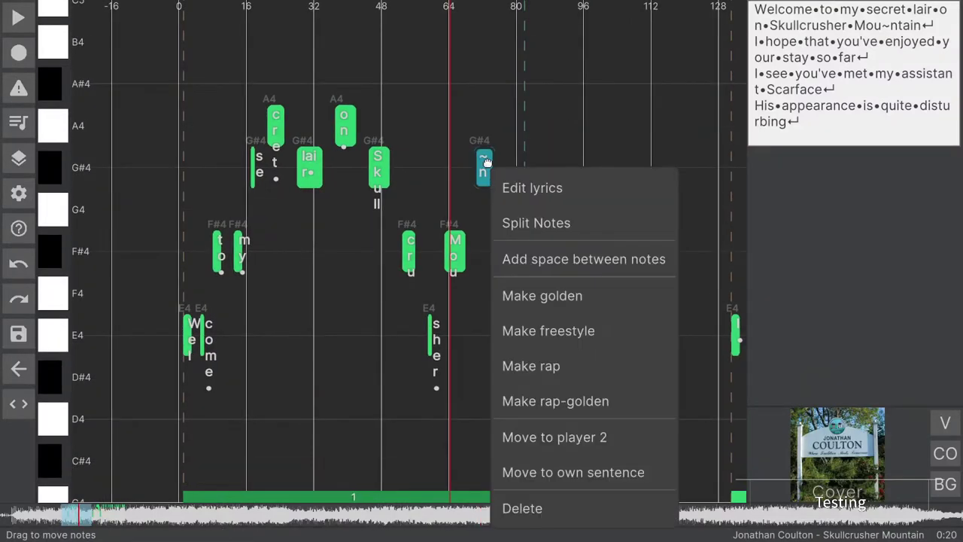
click(563, 301)
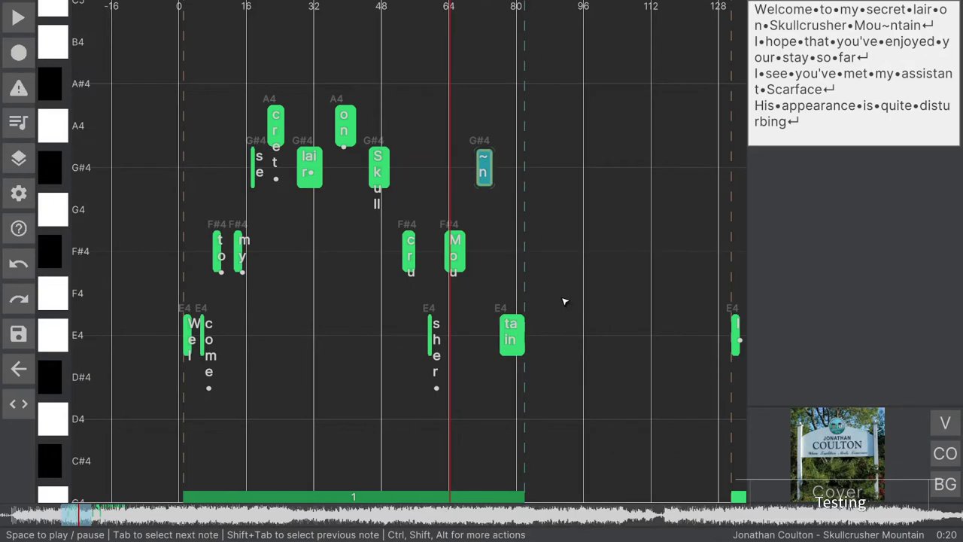
click(560, 216)
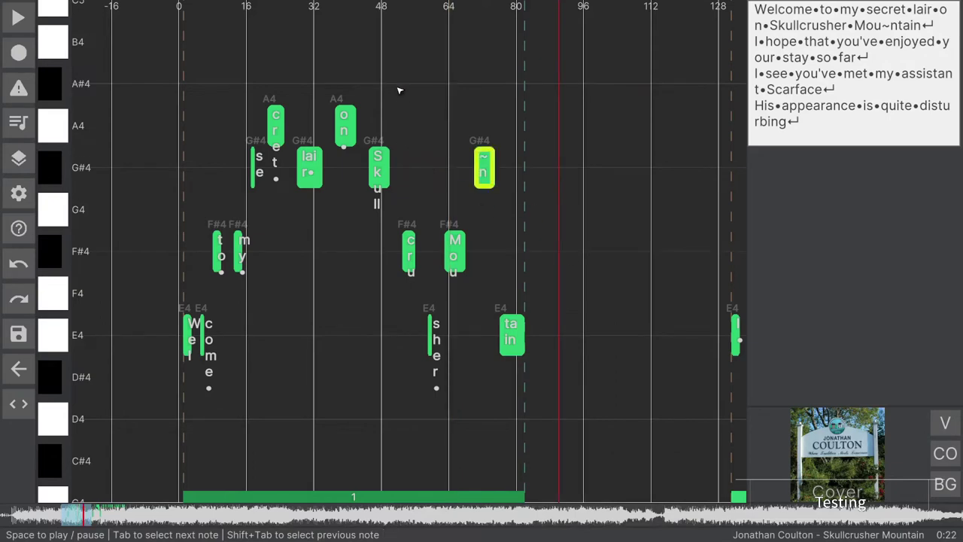
Step: Make the "on" and "Skull" notes of the first sentence freestyle
drag(409, 85, 331, 167)
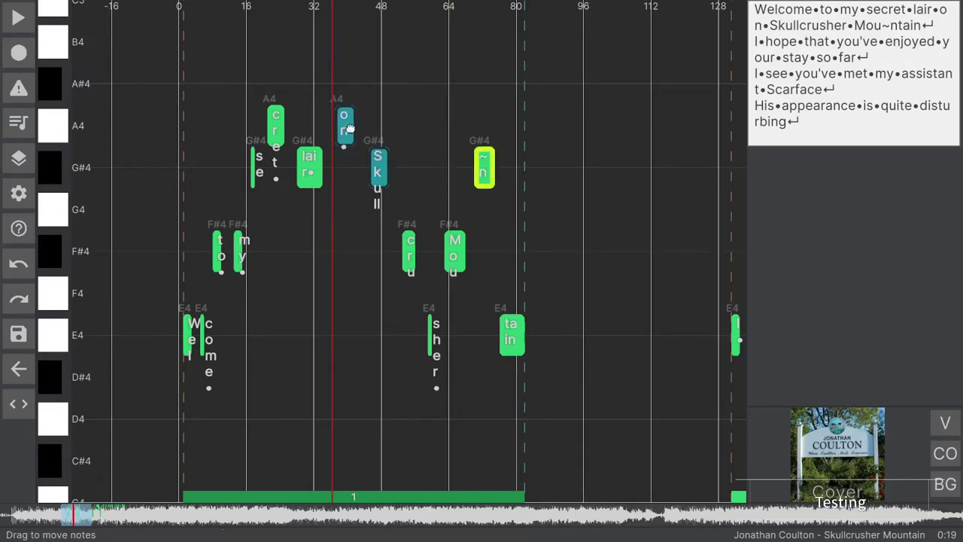
right_click(349, 128)
click(411, 333)
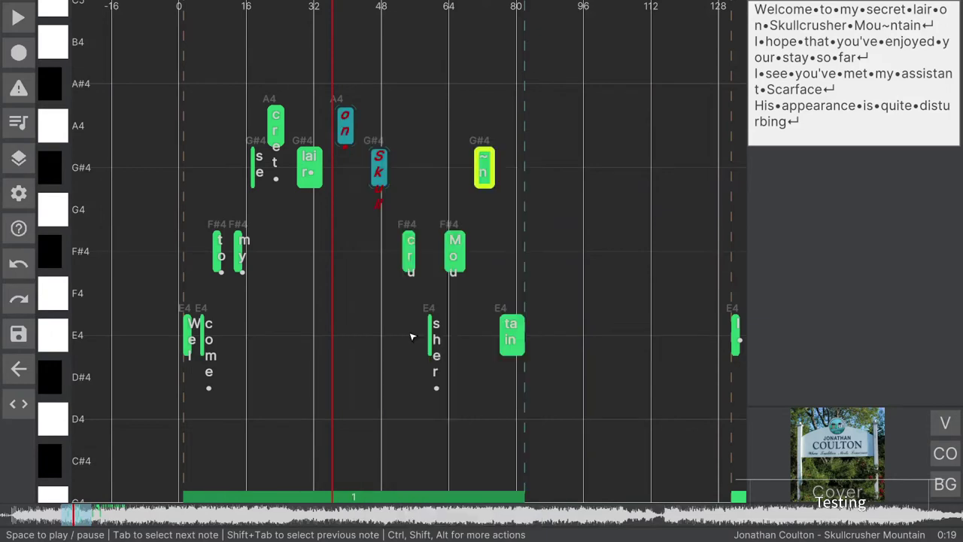
click(441, 118)
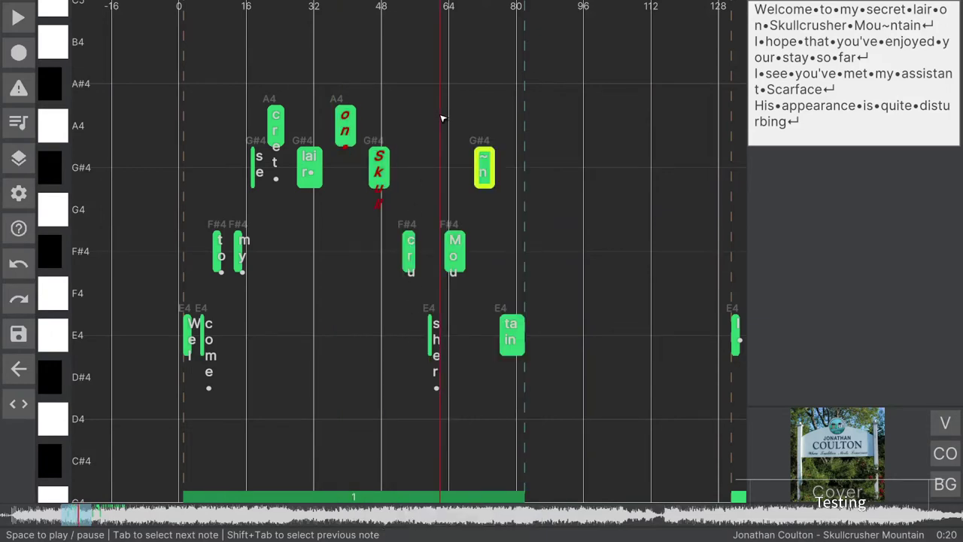
Step: Make the "cret" and "lair" notes of the first sentence rap notes
drag(255, 85, 325, 208)
right_click(307, 173)
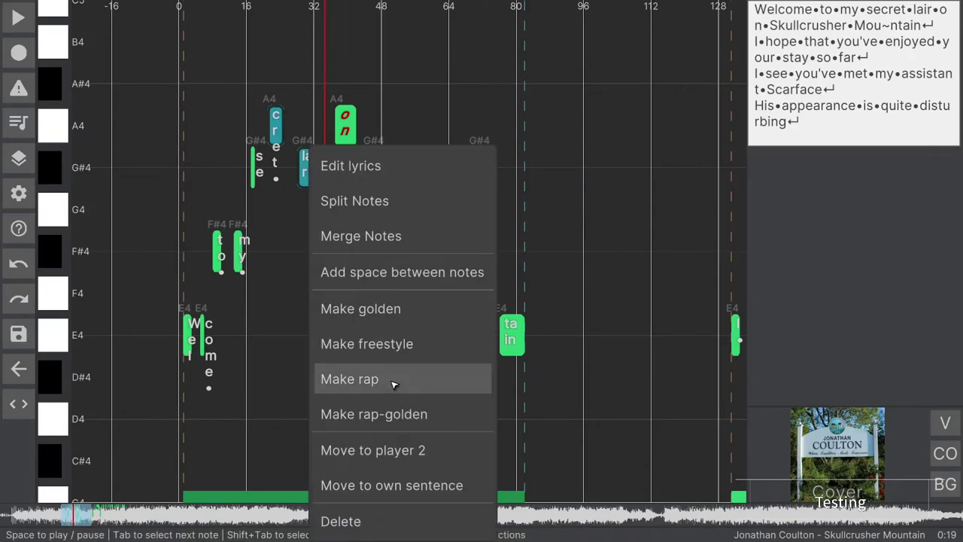
click(392, 380)
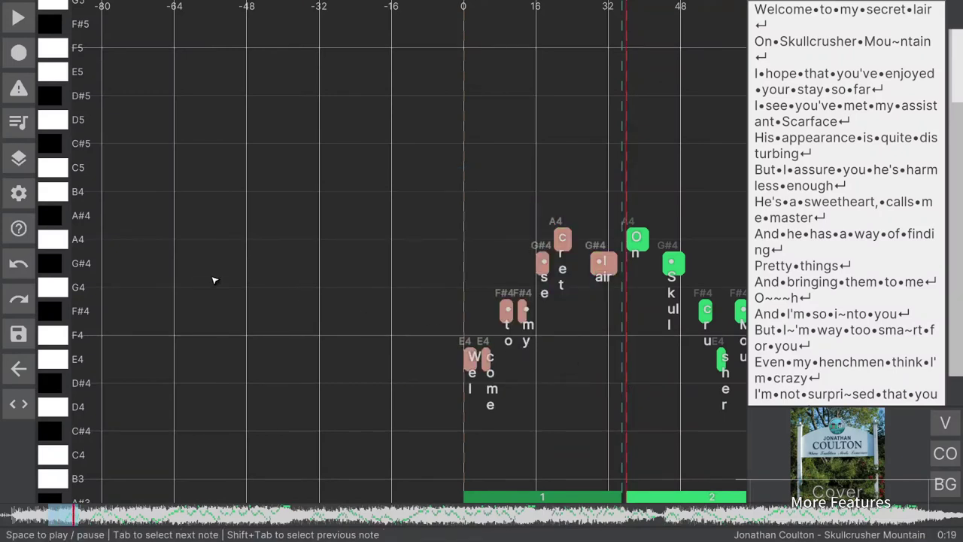
Step: Copy the "Welcome to my secret lair" notes, paste them at about beat -56, and open the layer settings
key(ctrl+c)
key(ctrl+v)
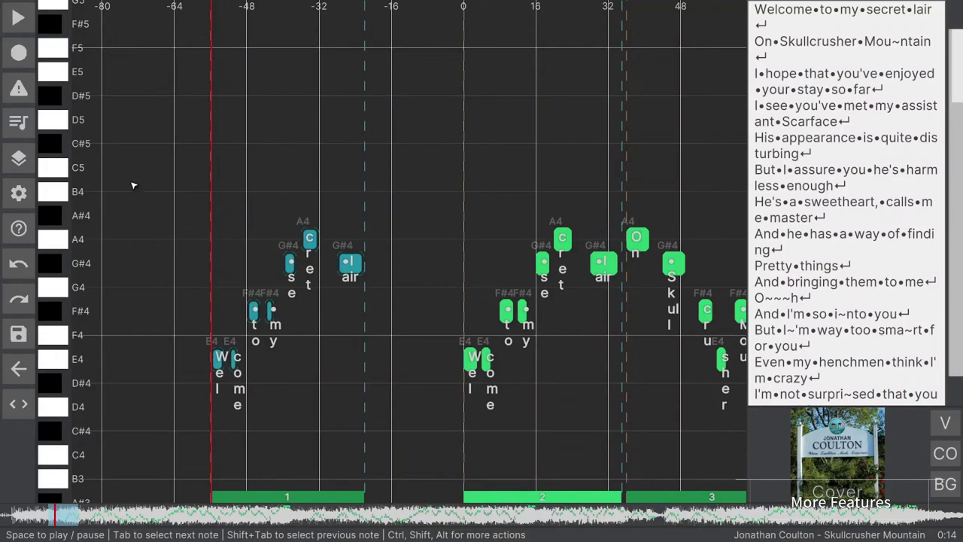
click(19, 156)
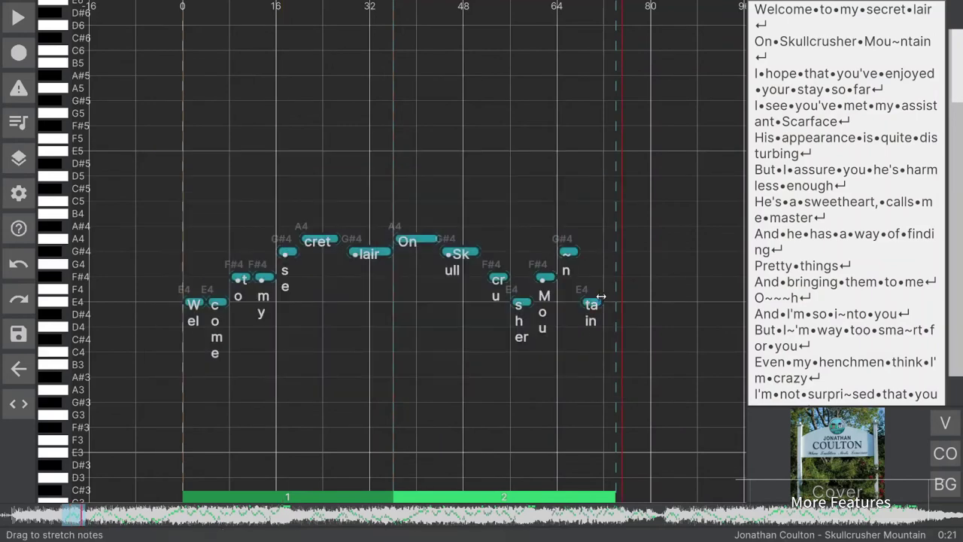
Step: Add a minimum space of 1 beat between the selected notes of the first two sentences, and open the editor settings
right_click(600, 298)
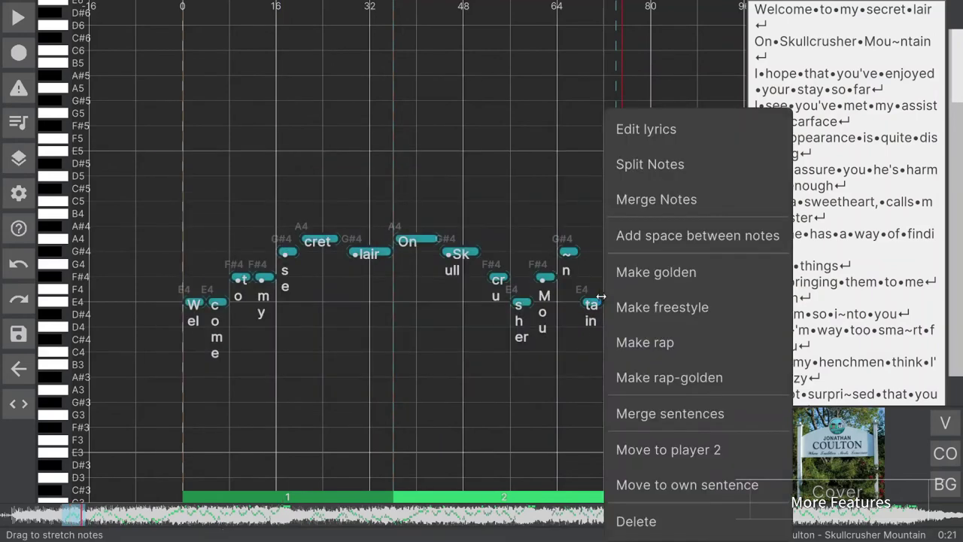
click(644, 249)
text(1)
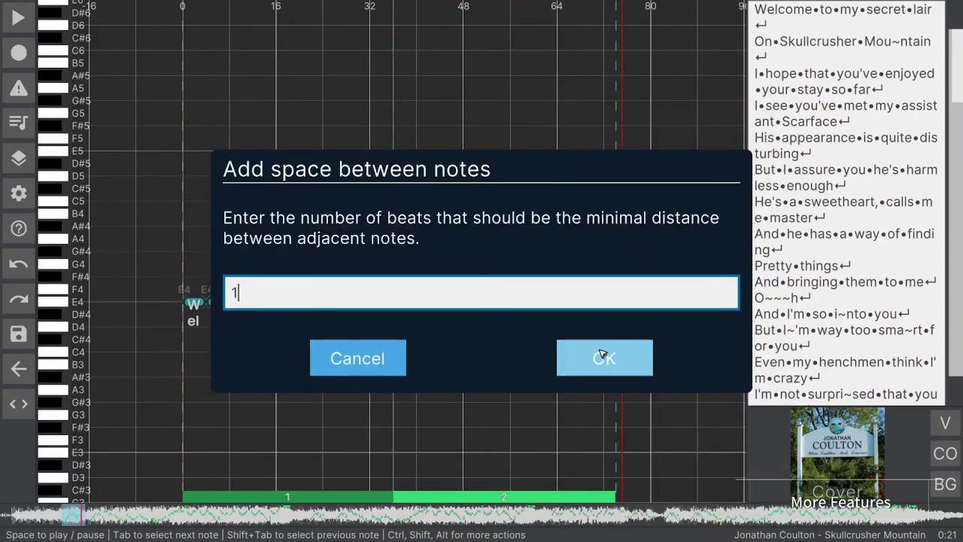
click(598, 355)
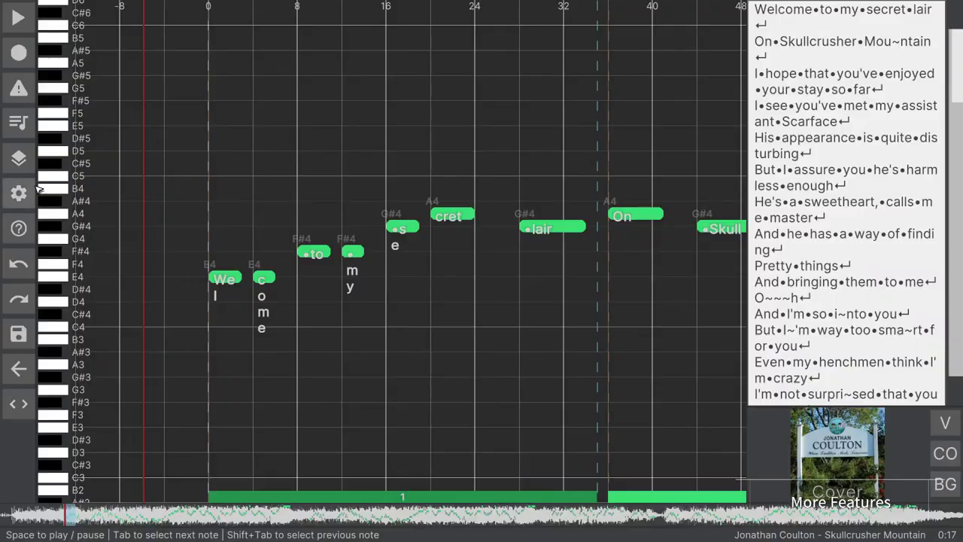
click(19, 193)
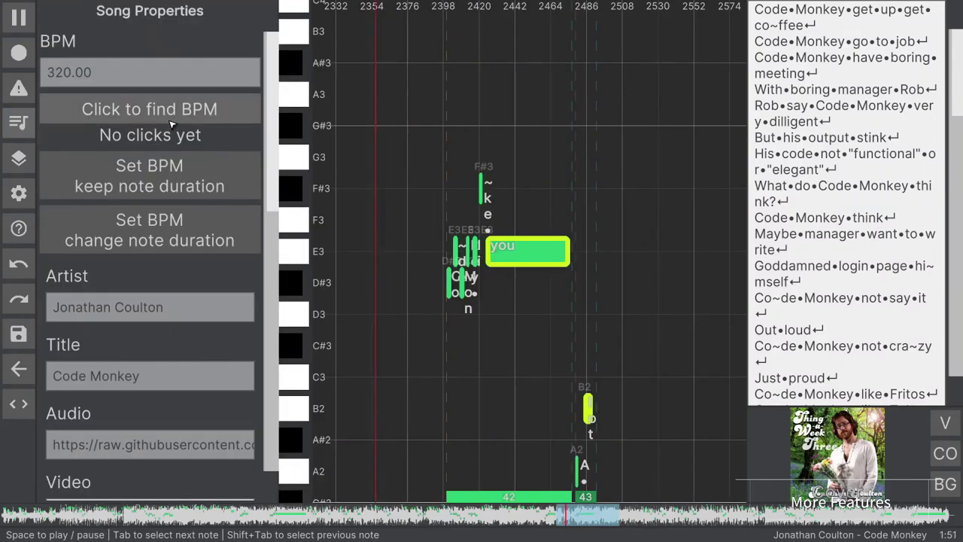
Step: Tap along with the beat of the playing song Code Monkey in its song properties to find the BPM
click(171, 120)
click(171, 120)
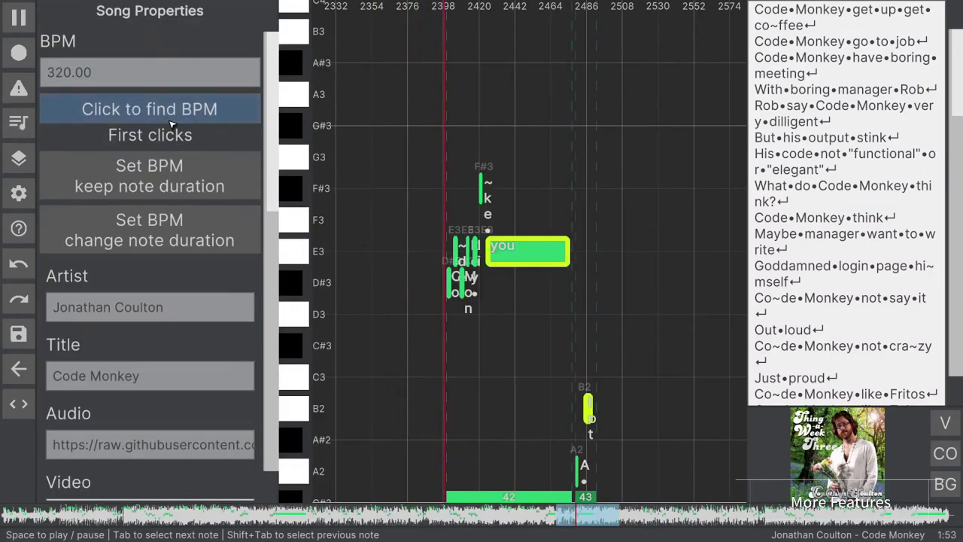
click(171, 122)
click(171, 122)
click(171, 122)
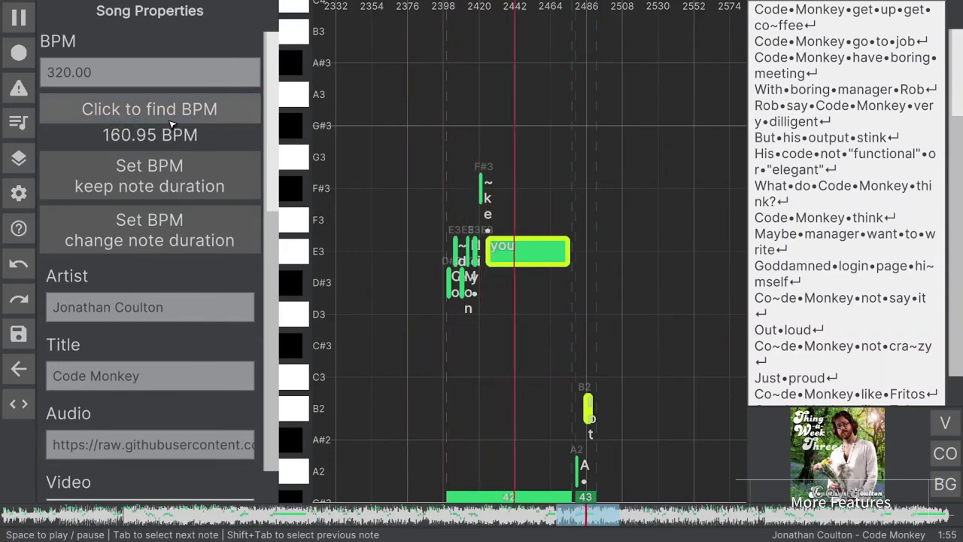
click(171, 122)
click(171, 123)
click(171, 122)
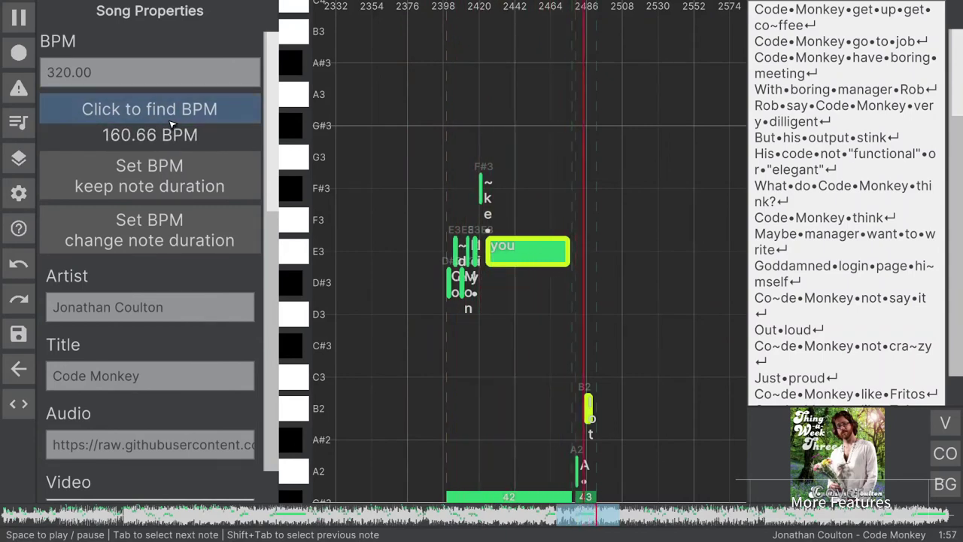
click(170, 122)
click(170, 122)
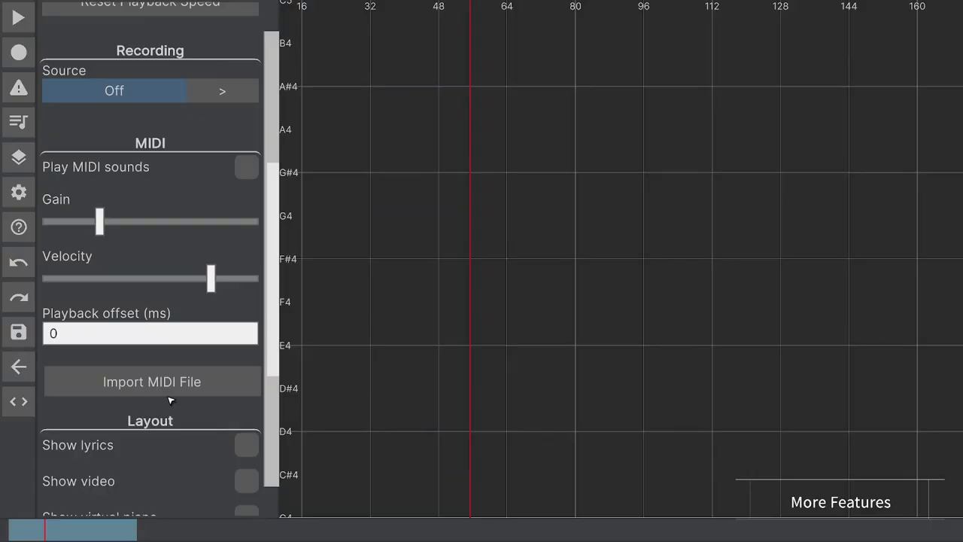
Step: Import the MIDI file F:/Freude_schoener_Goetterfunken_vocal.mid into the song editor
click(169, 397)
click(375, 297)
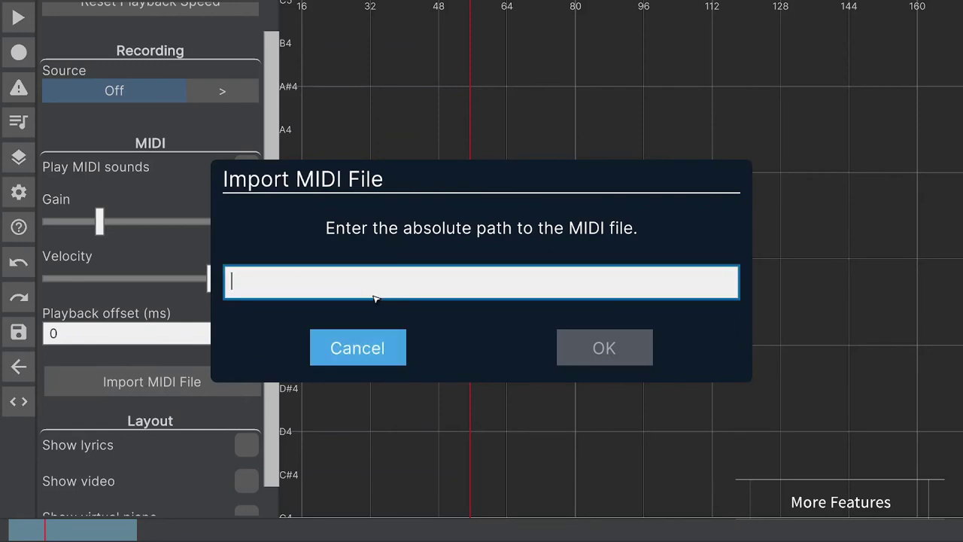
key(ctrl+v)
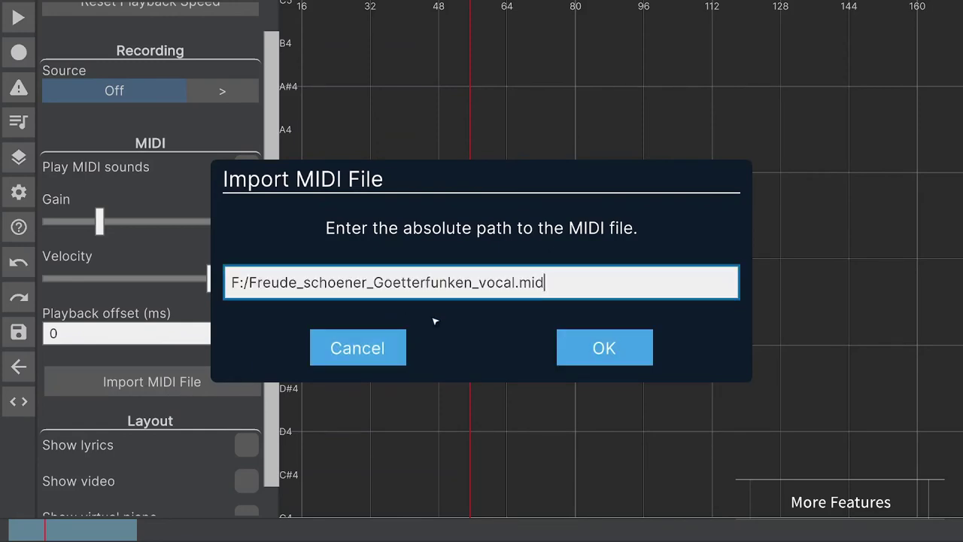
click(621, 360)
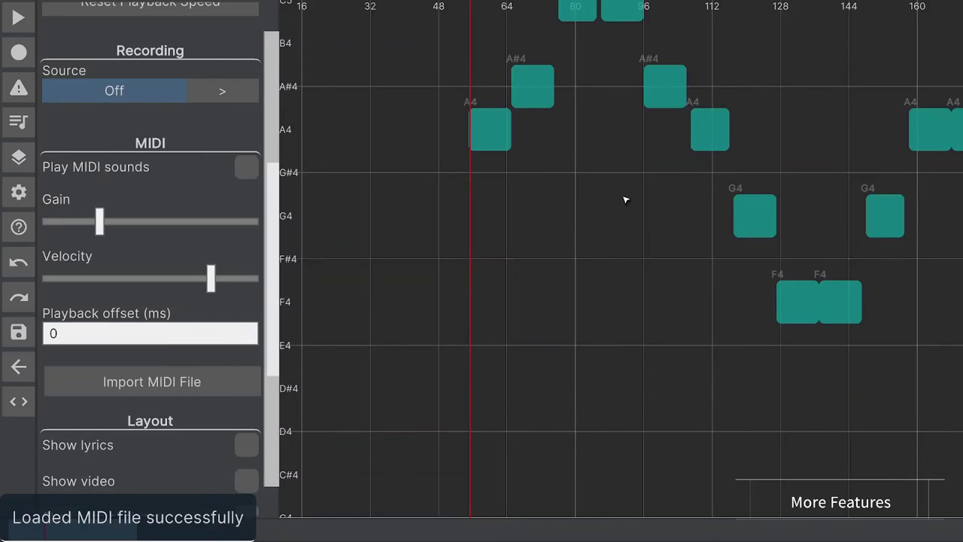